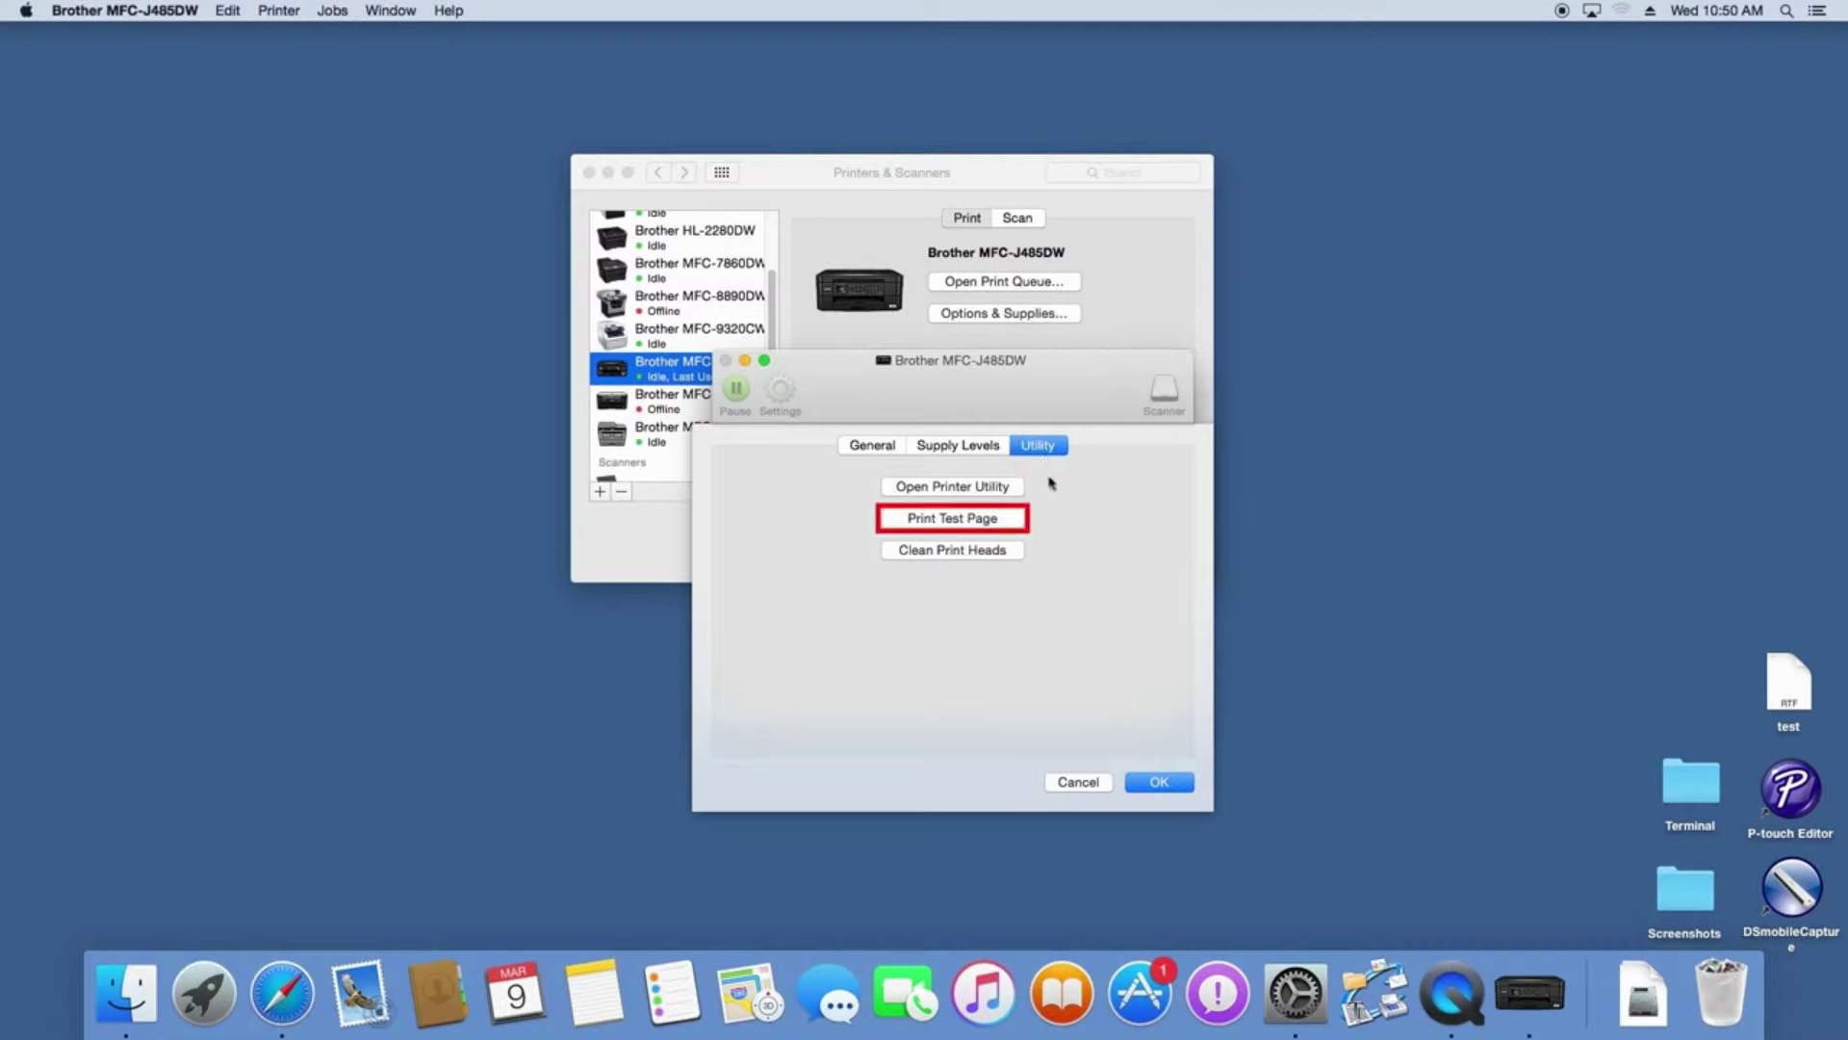
Print a test page from the MFC-J485DW in System Preferences
{"action": "left_click", "coordinate": [1016, 522]}
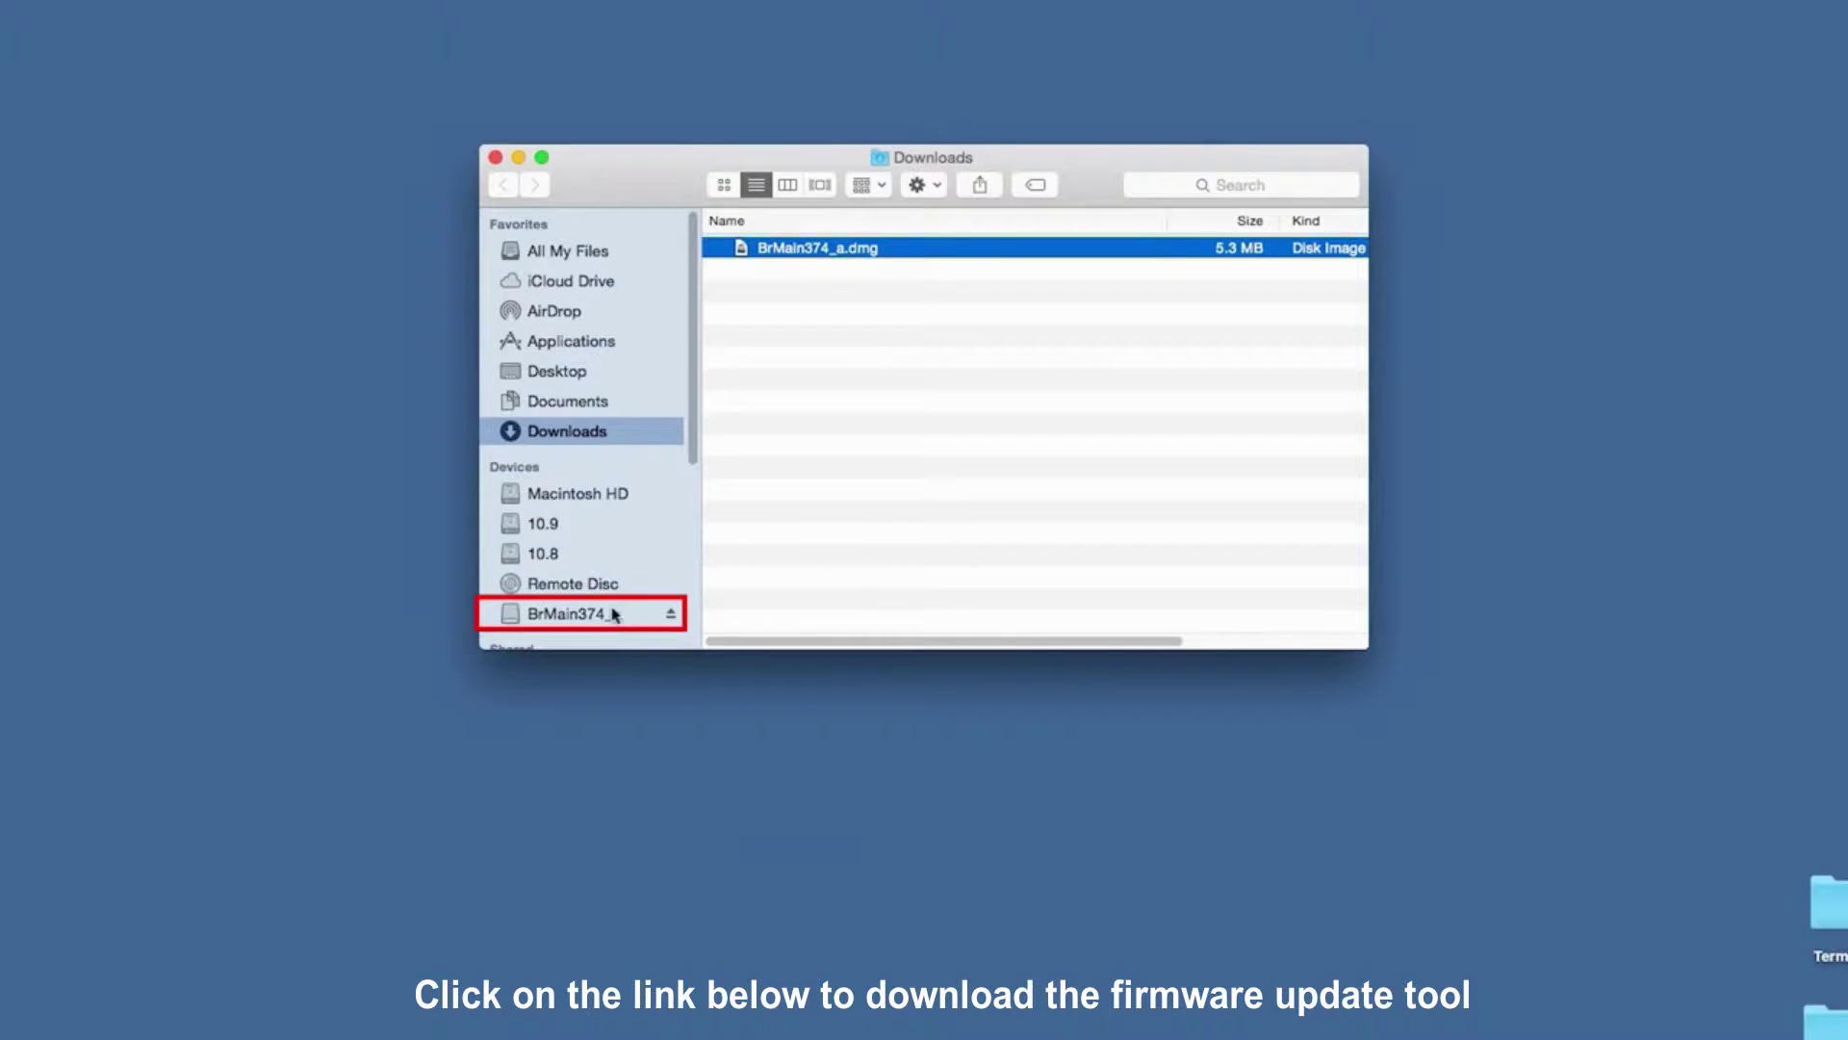
Launch FirmwareUpdateTool.pkg from the mounted BrMain374_a volume
{"action": "left_click", "coordinate": [589, 619]}
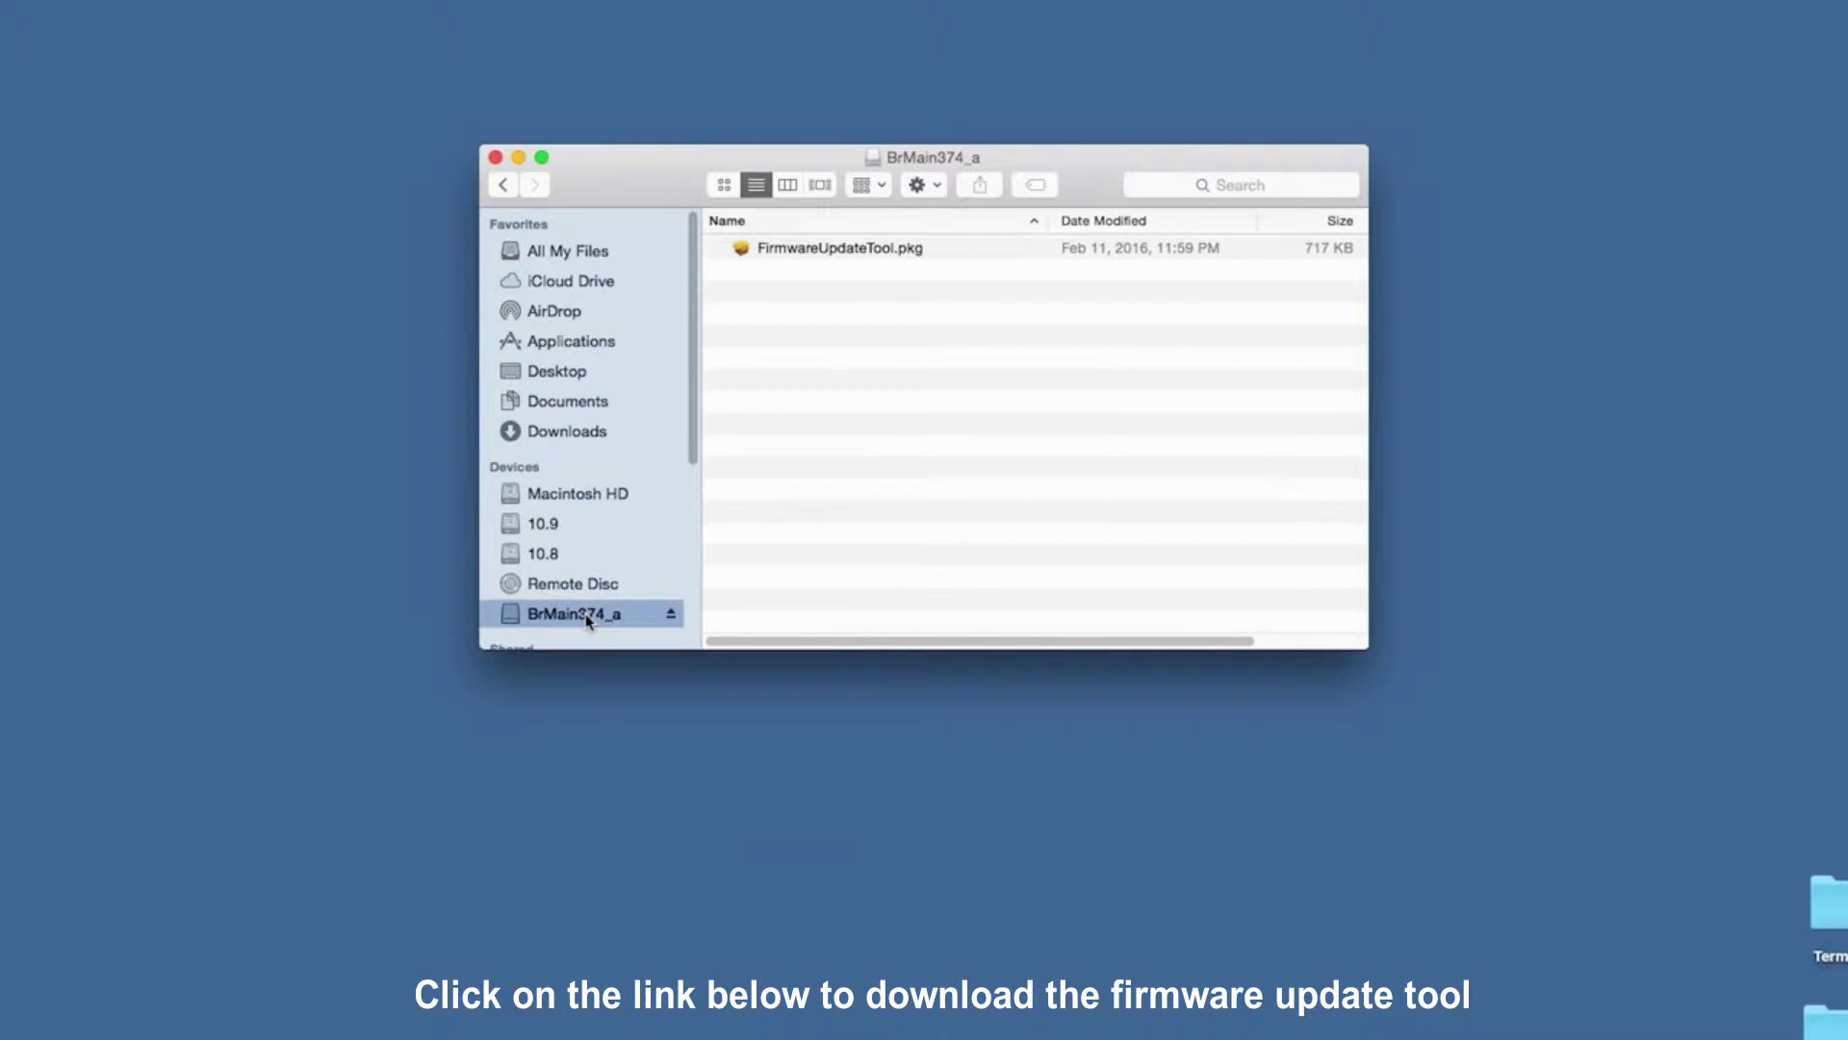
{"action": "double_click", "coordinate": [956, 249]}
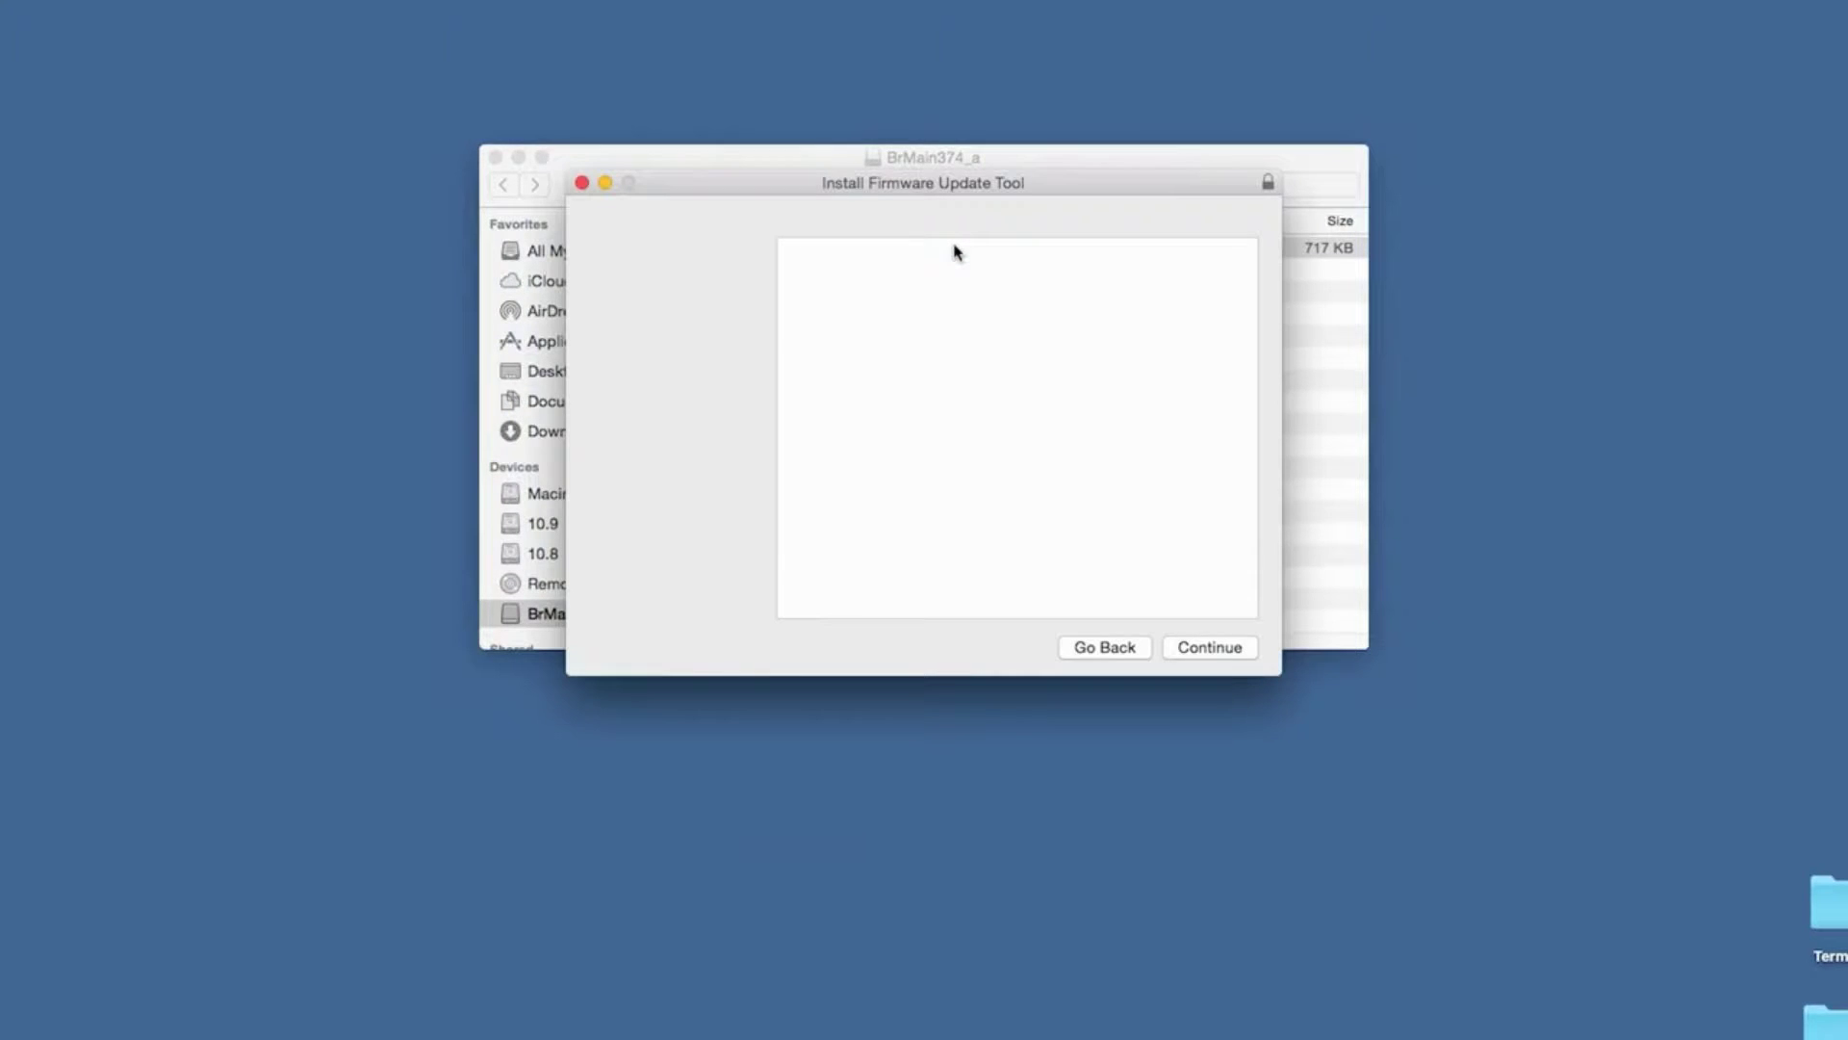
Install the Firmware Update Tool for all users, authorizing with the admin password
{"action": "left_click", "coordinate": [1249, 660]}
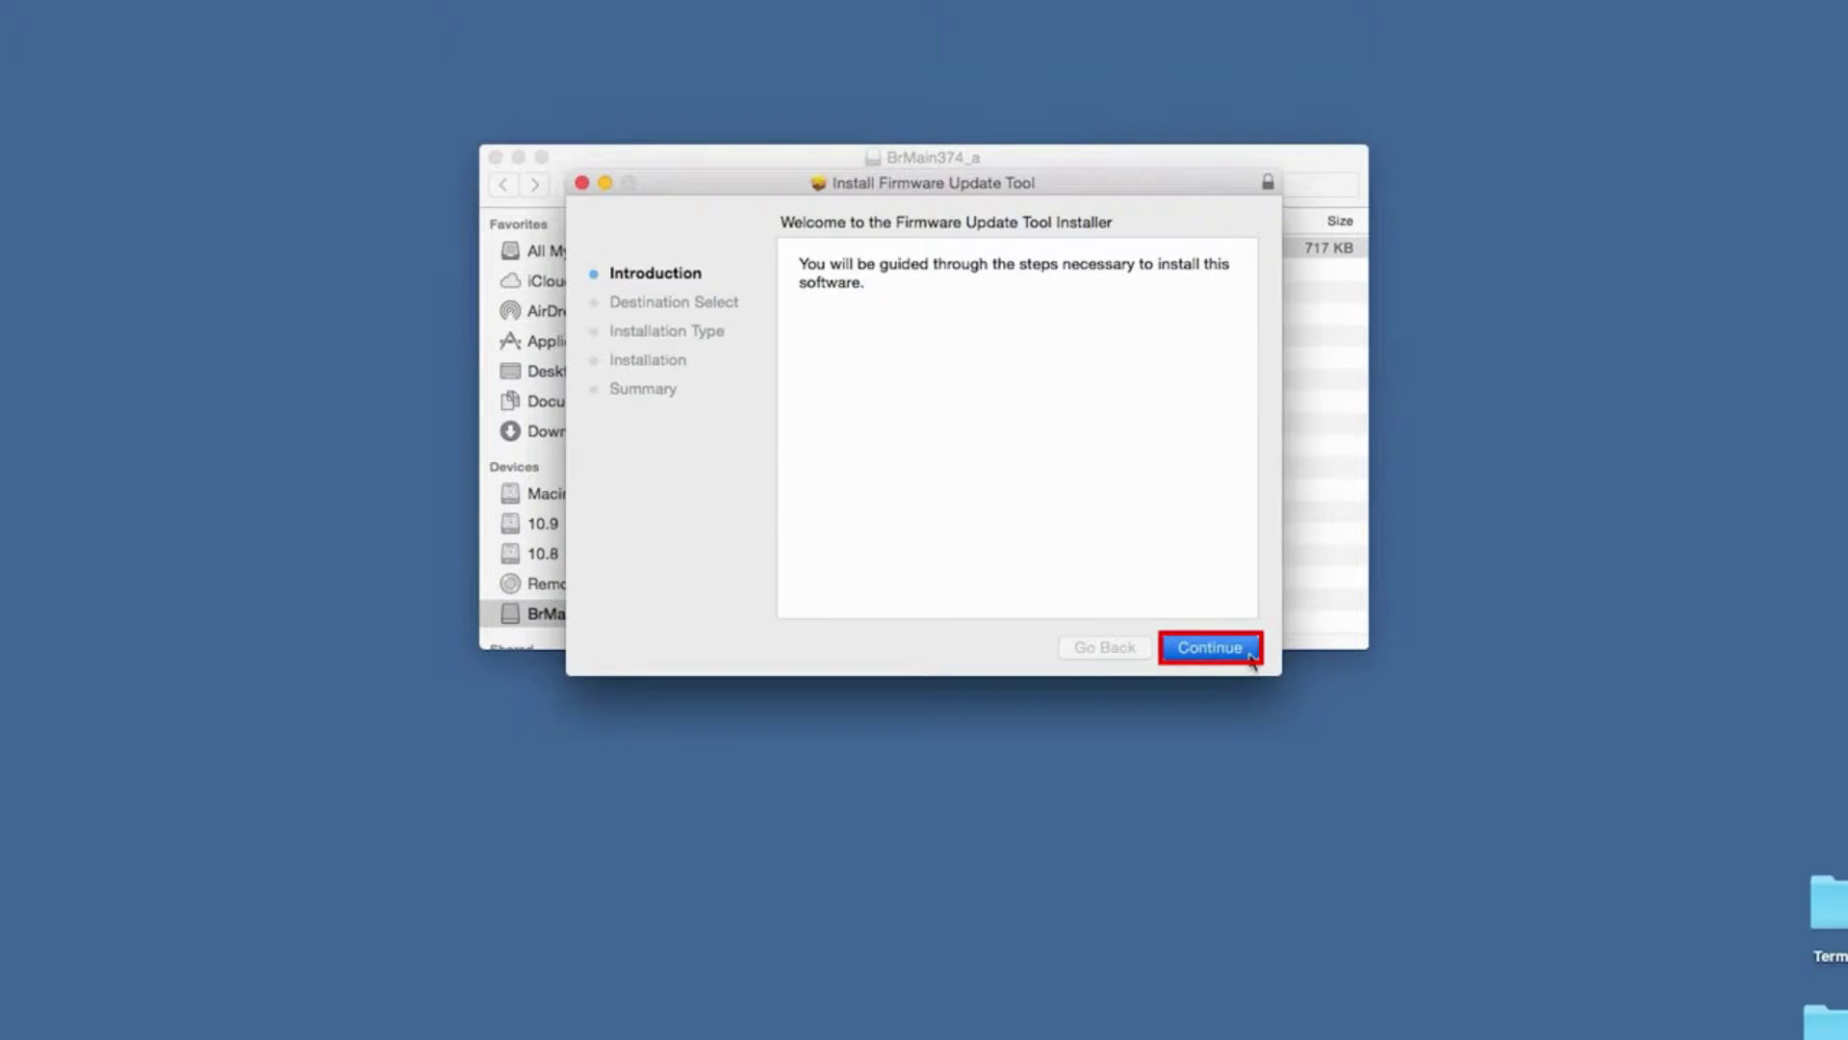
{"action": "left_click", "coordinate": [1250, 659]}
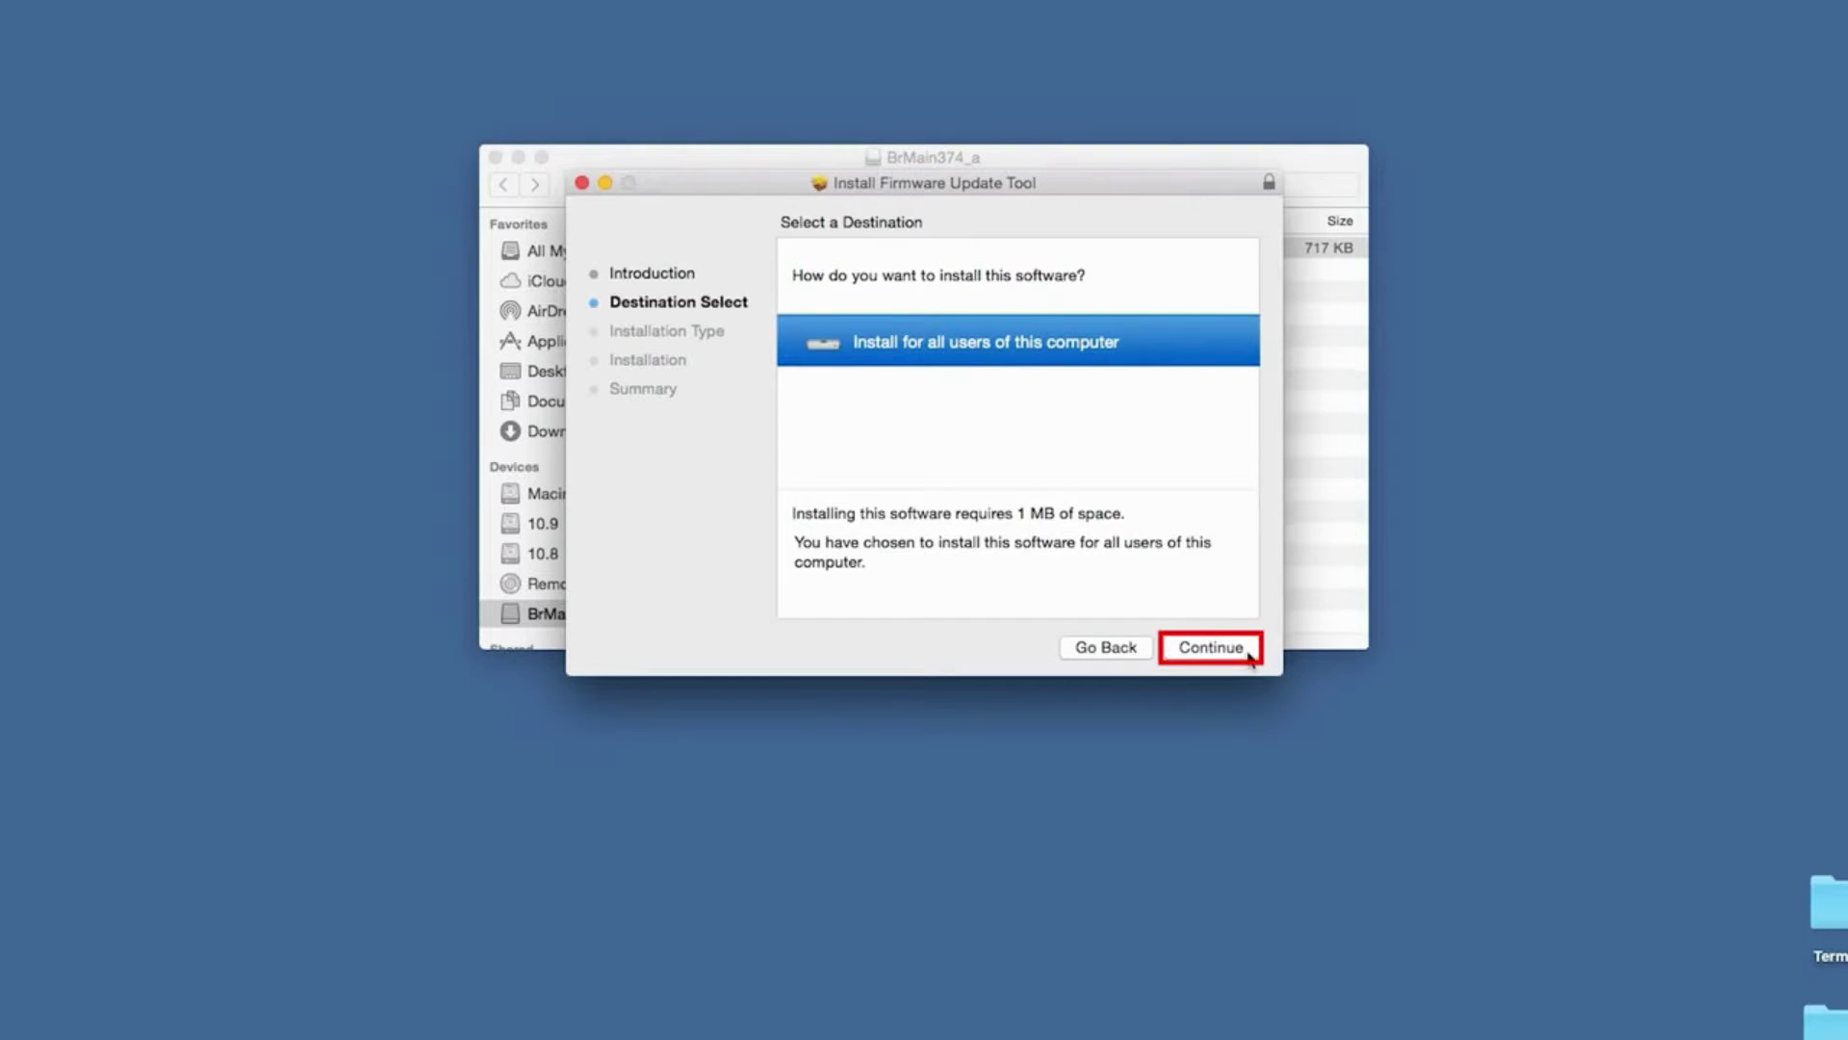
{"action": "left_click", "coordinate": [1248, 658]}
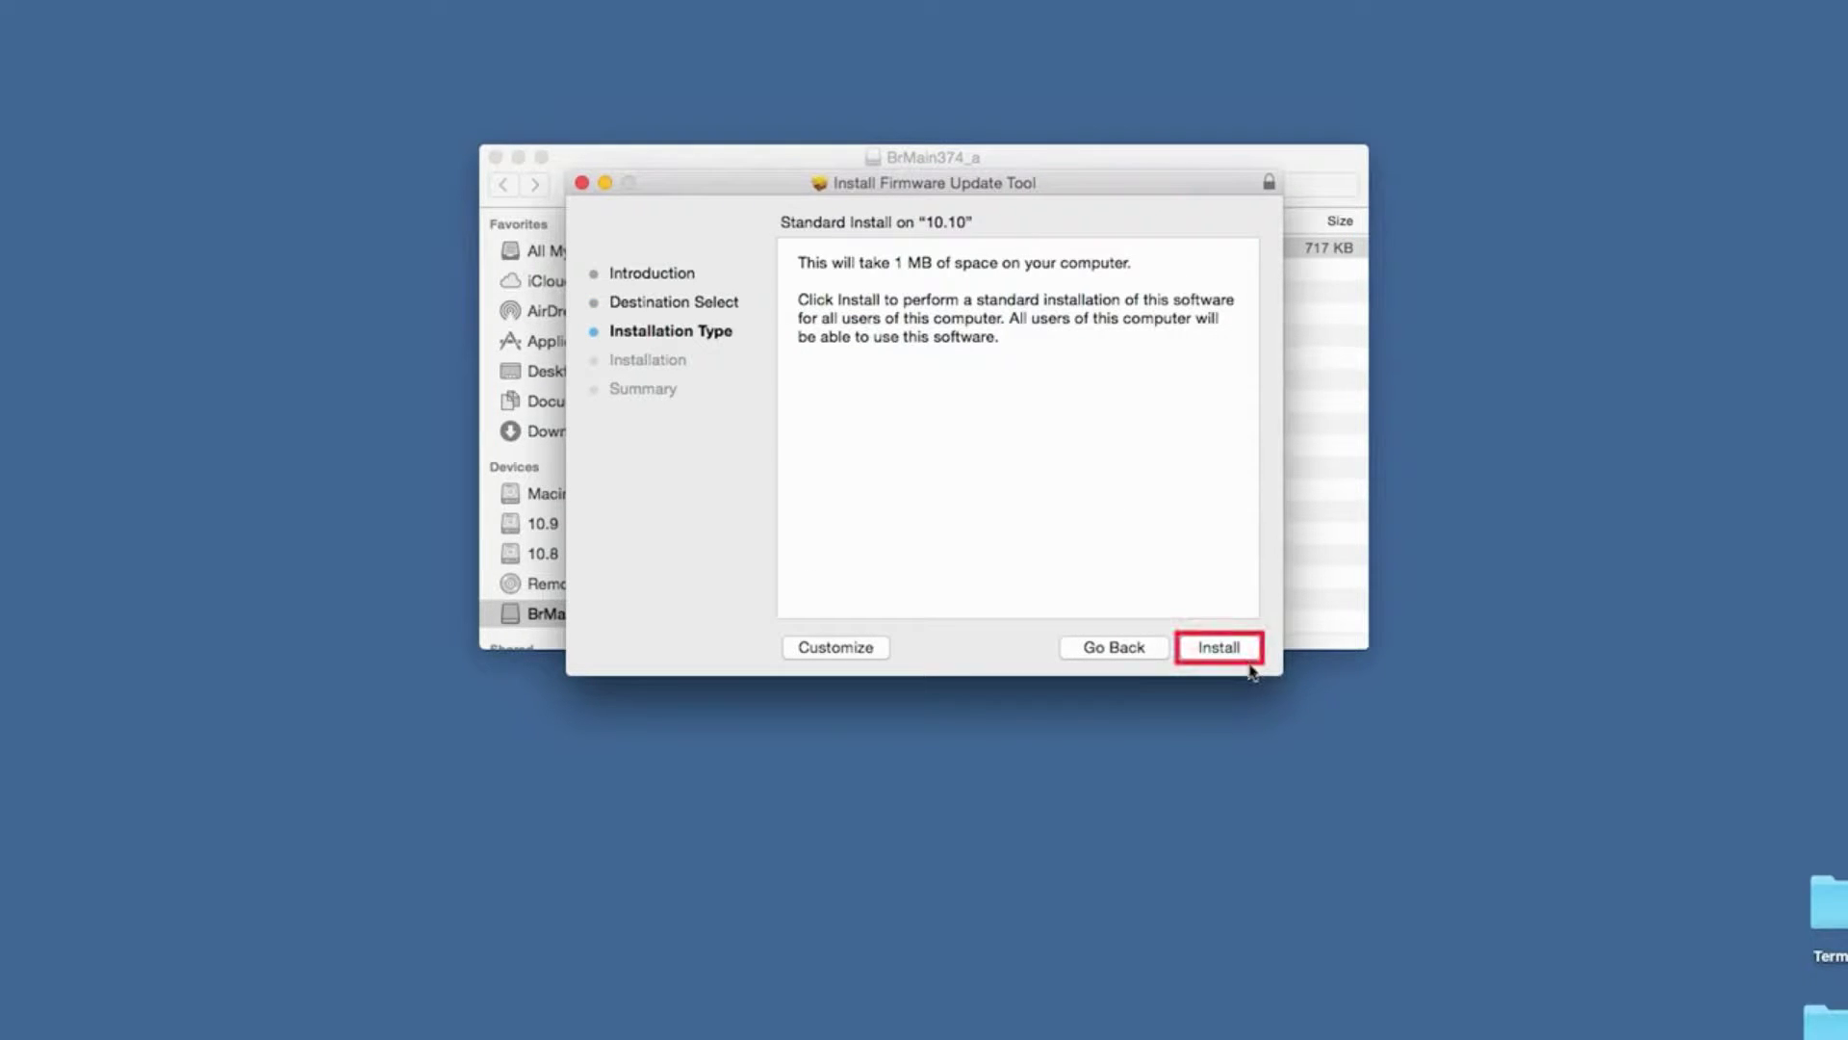
{"action": "left_click", "coordinate": [1253, 656]}
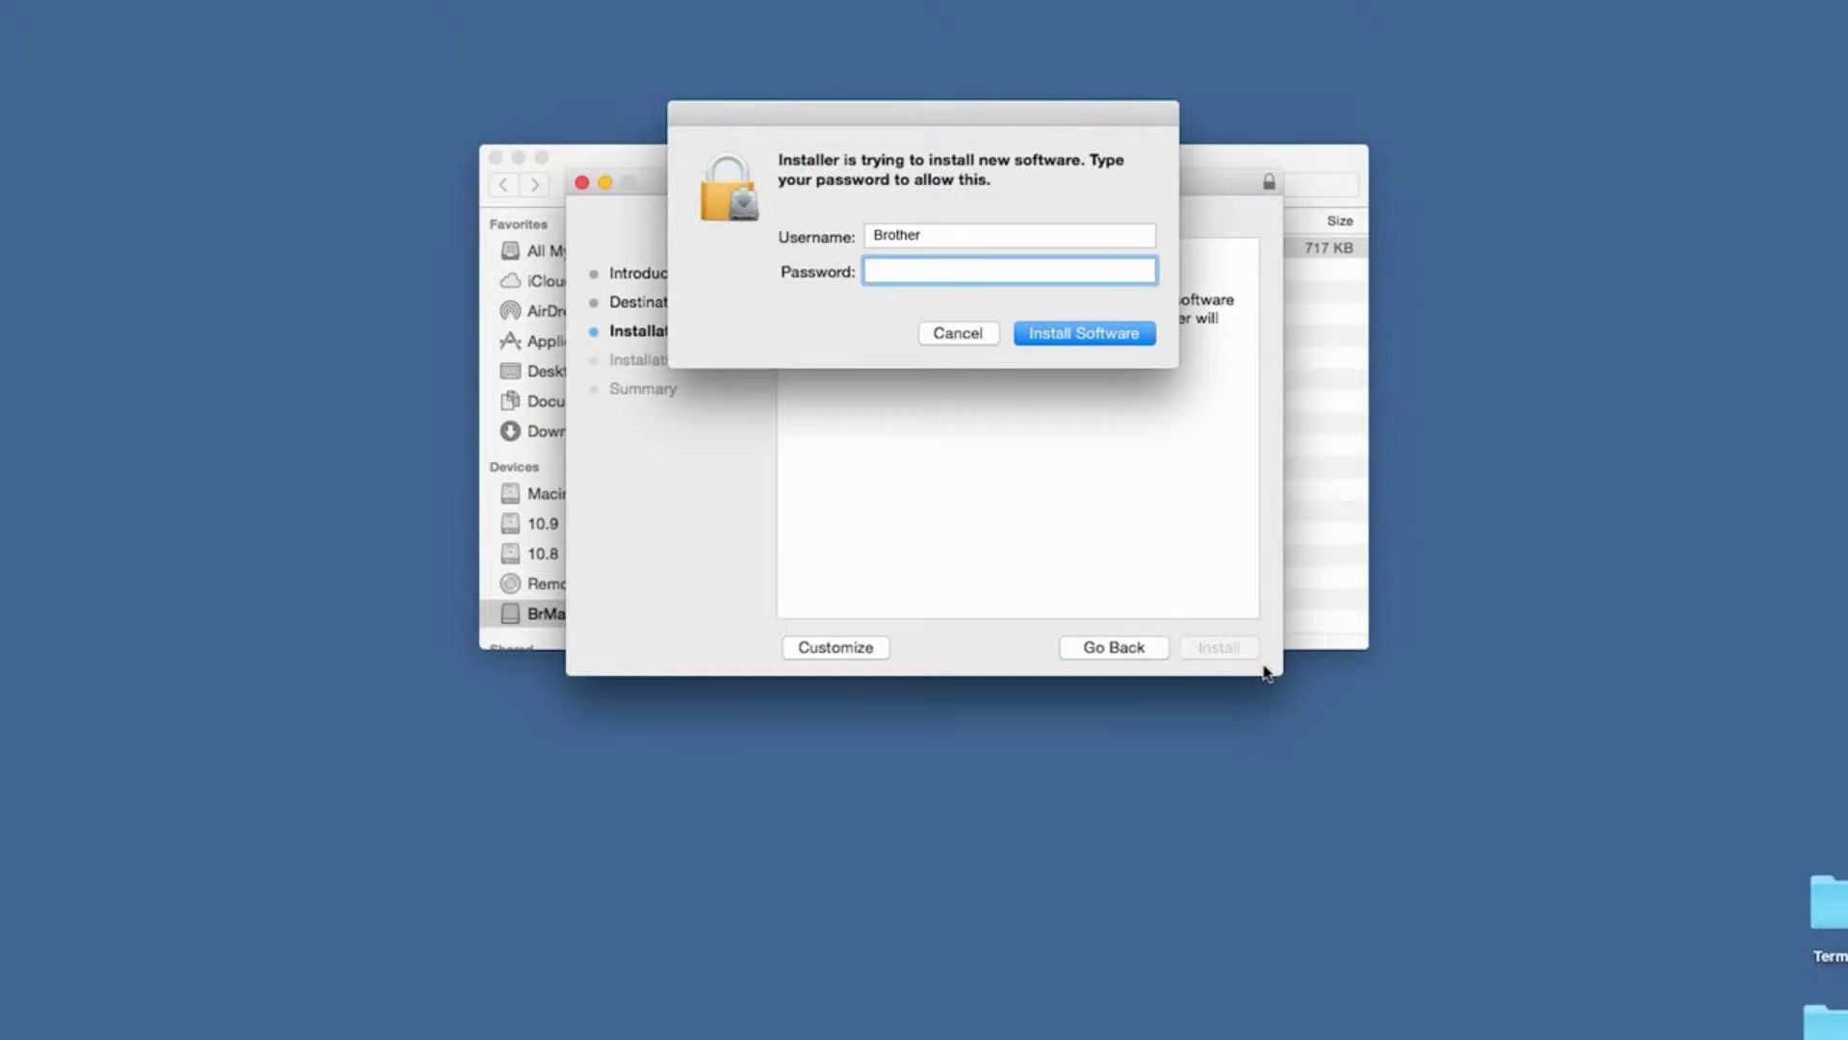
{"action": "type", "text": "••"}
{"action": "type", "text": "•••••"}
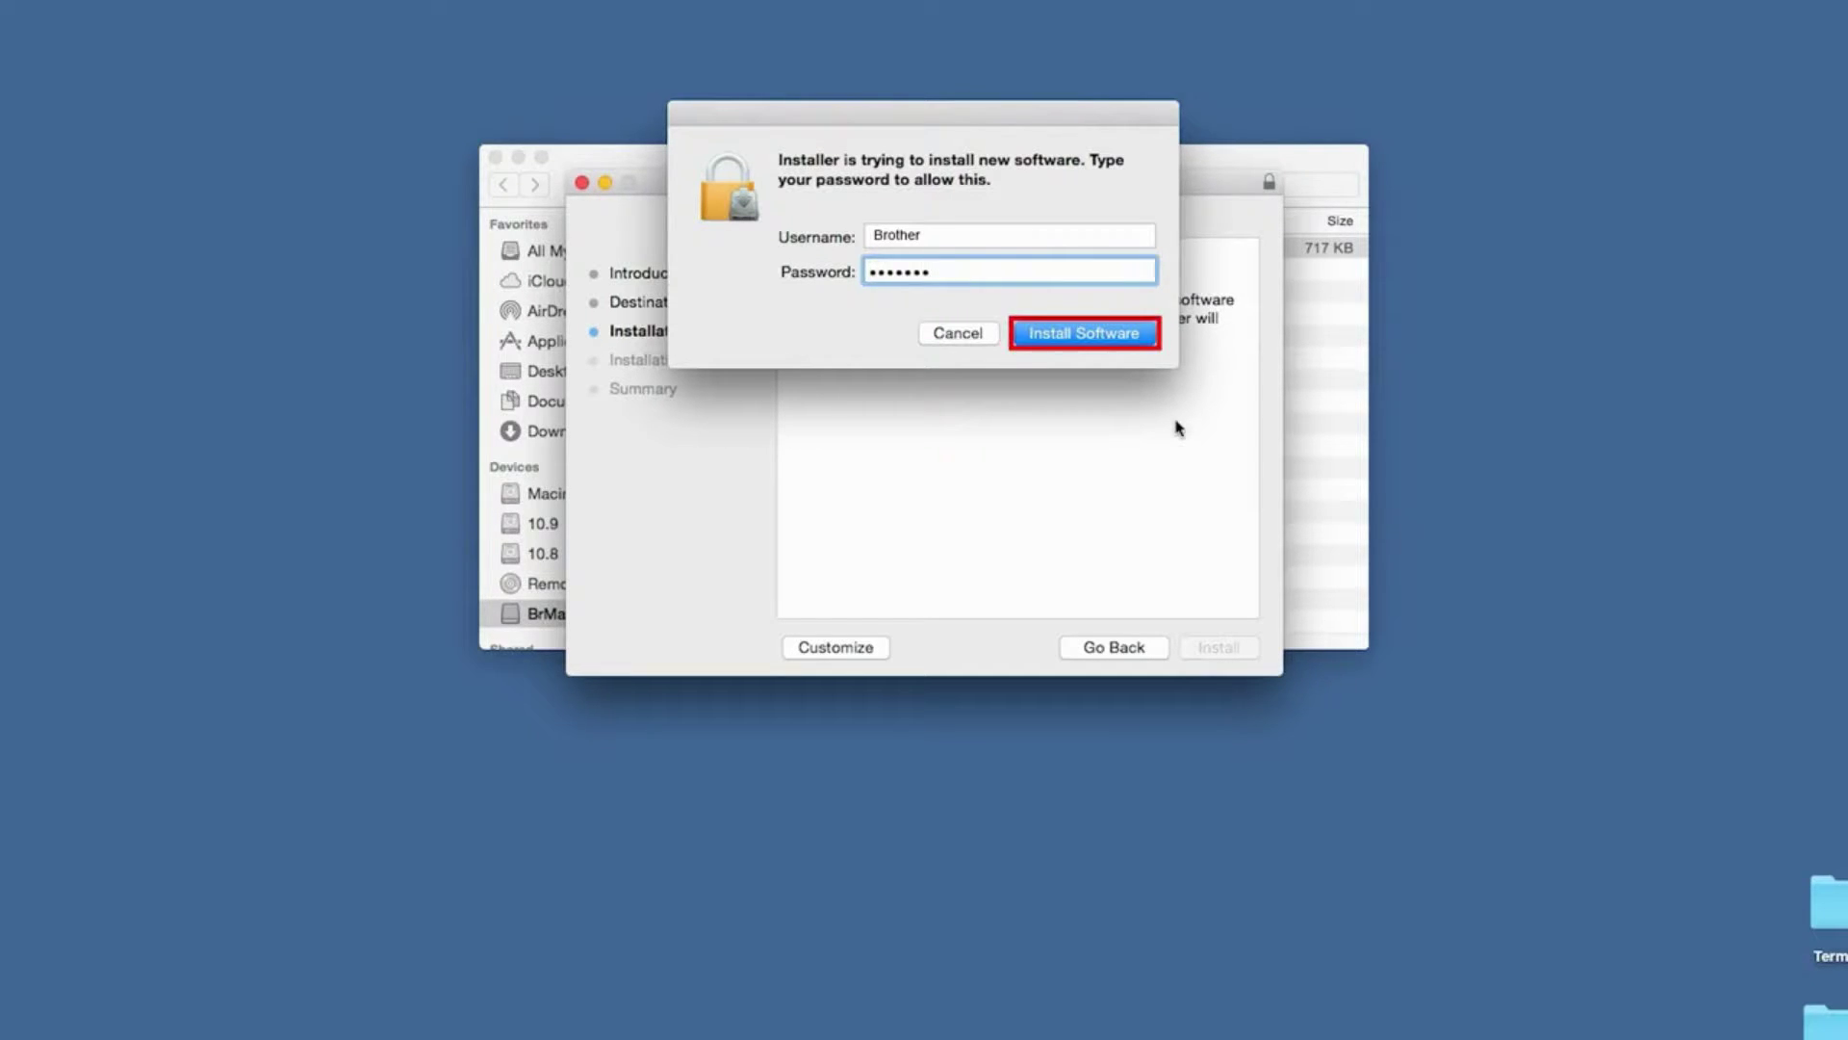
{"action": "left_click", "coordinate": [1151, 342]}
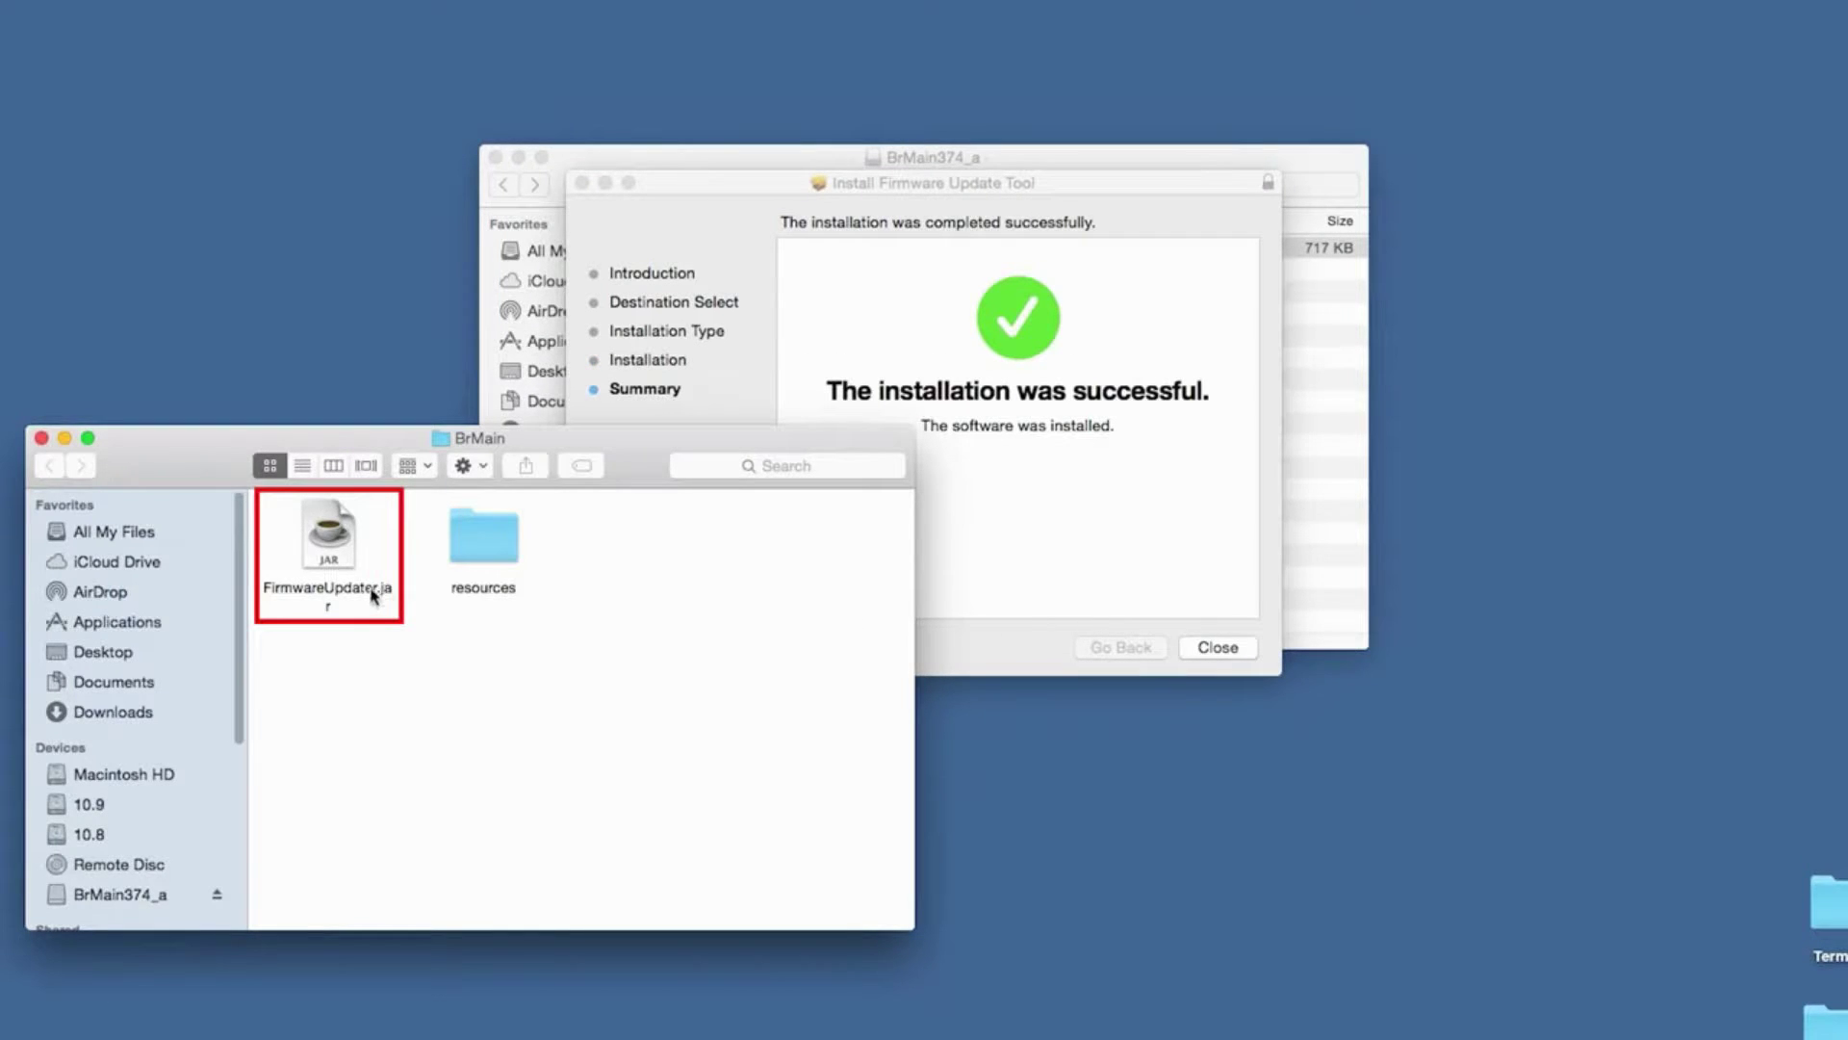
Launch FirmwareUpdater.jar and view more information on the JDK notice
{"action": "left_click", "coordinate": [379, 603]}
{"action": "double_click", "coordinate": [385, 610]}
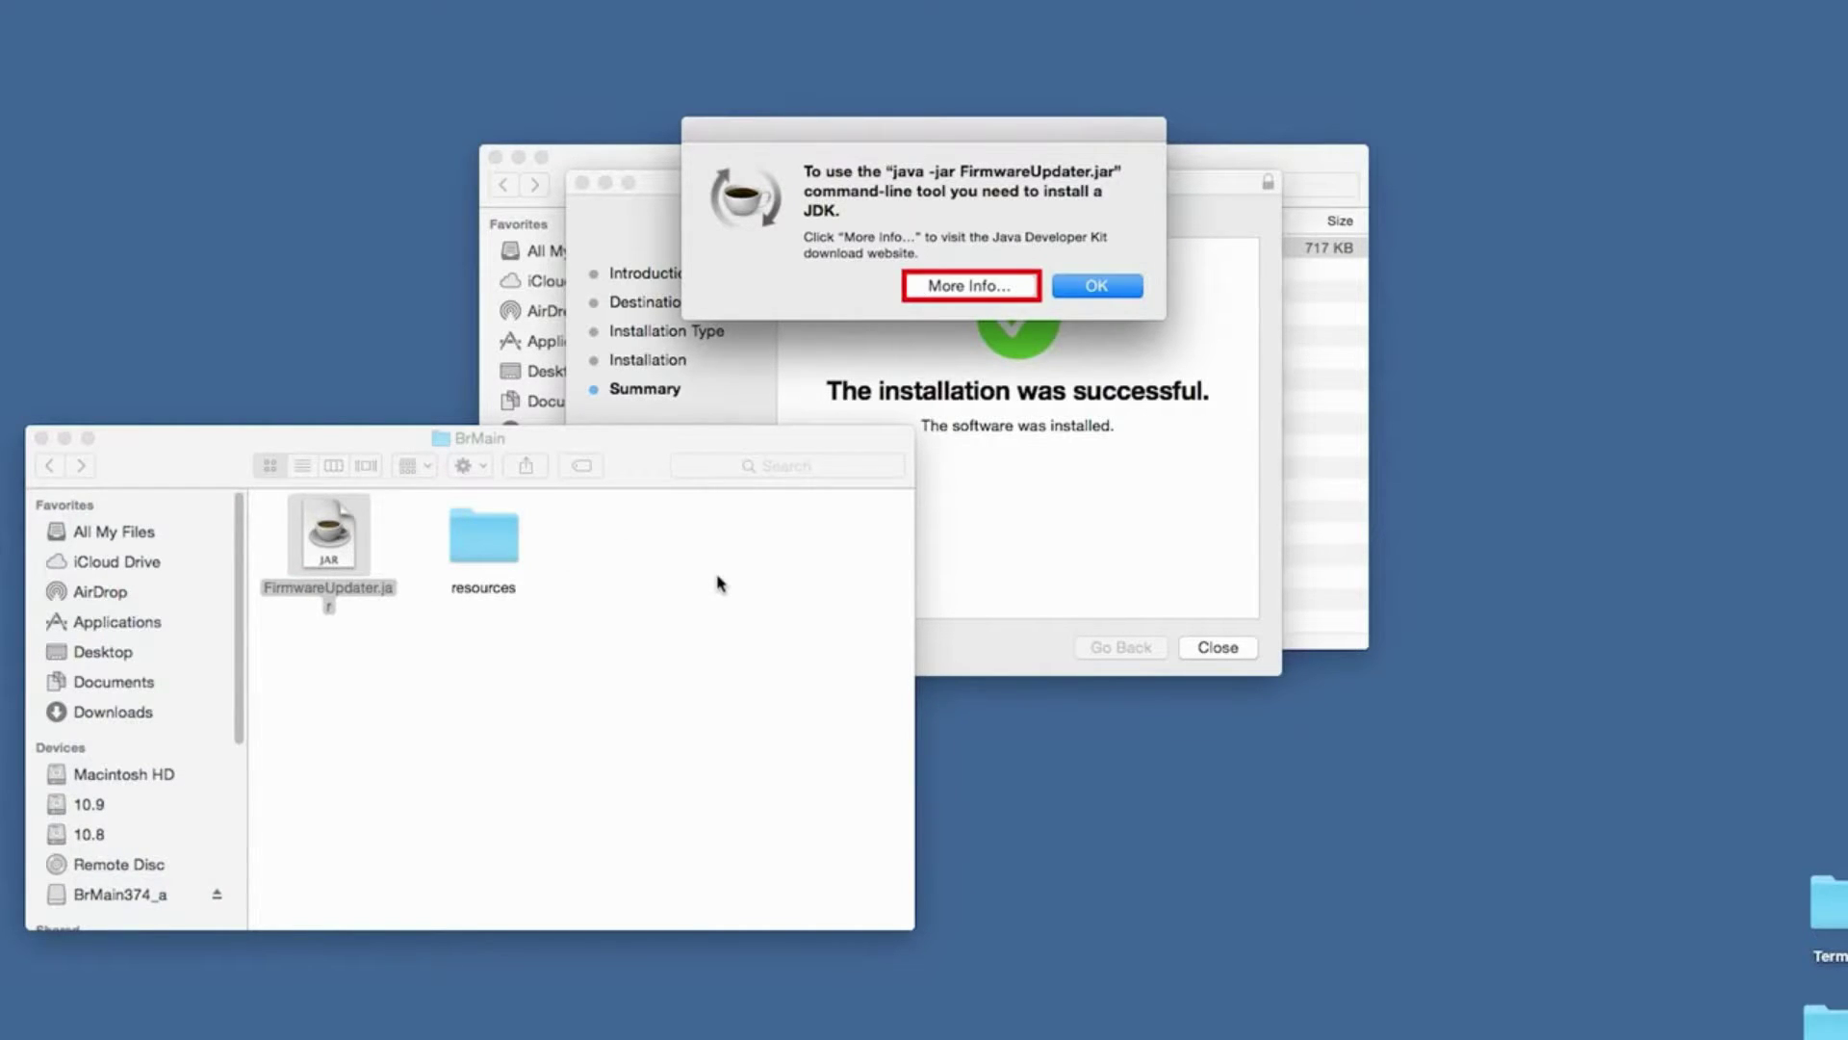
{"action": "left_click", "coordinate": [1019, 290]}
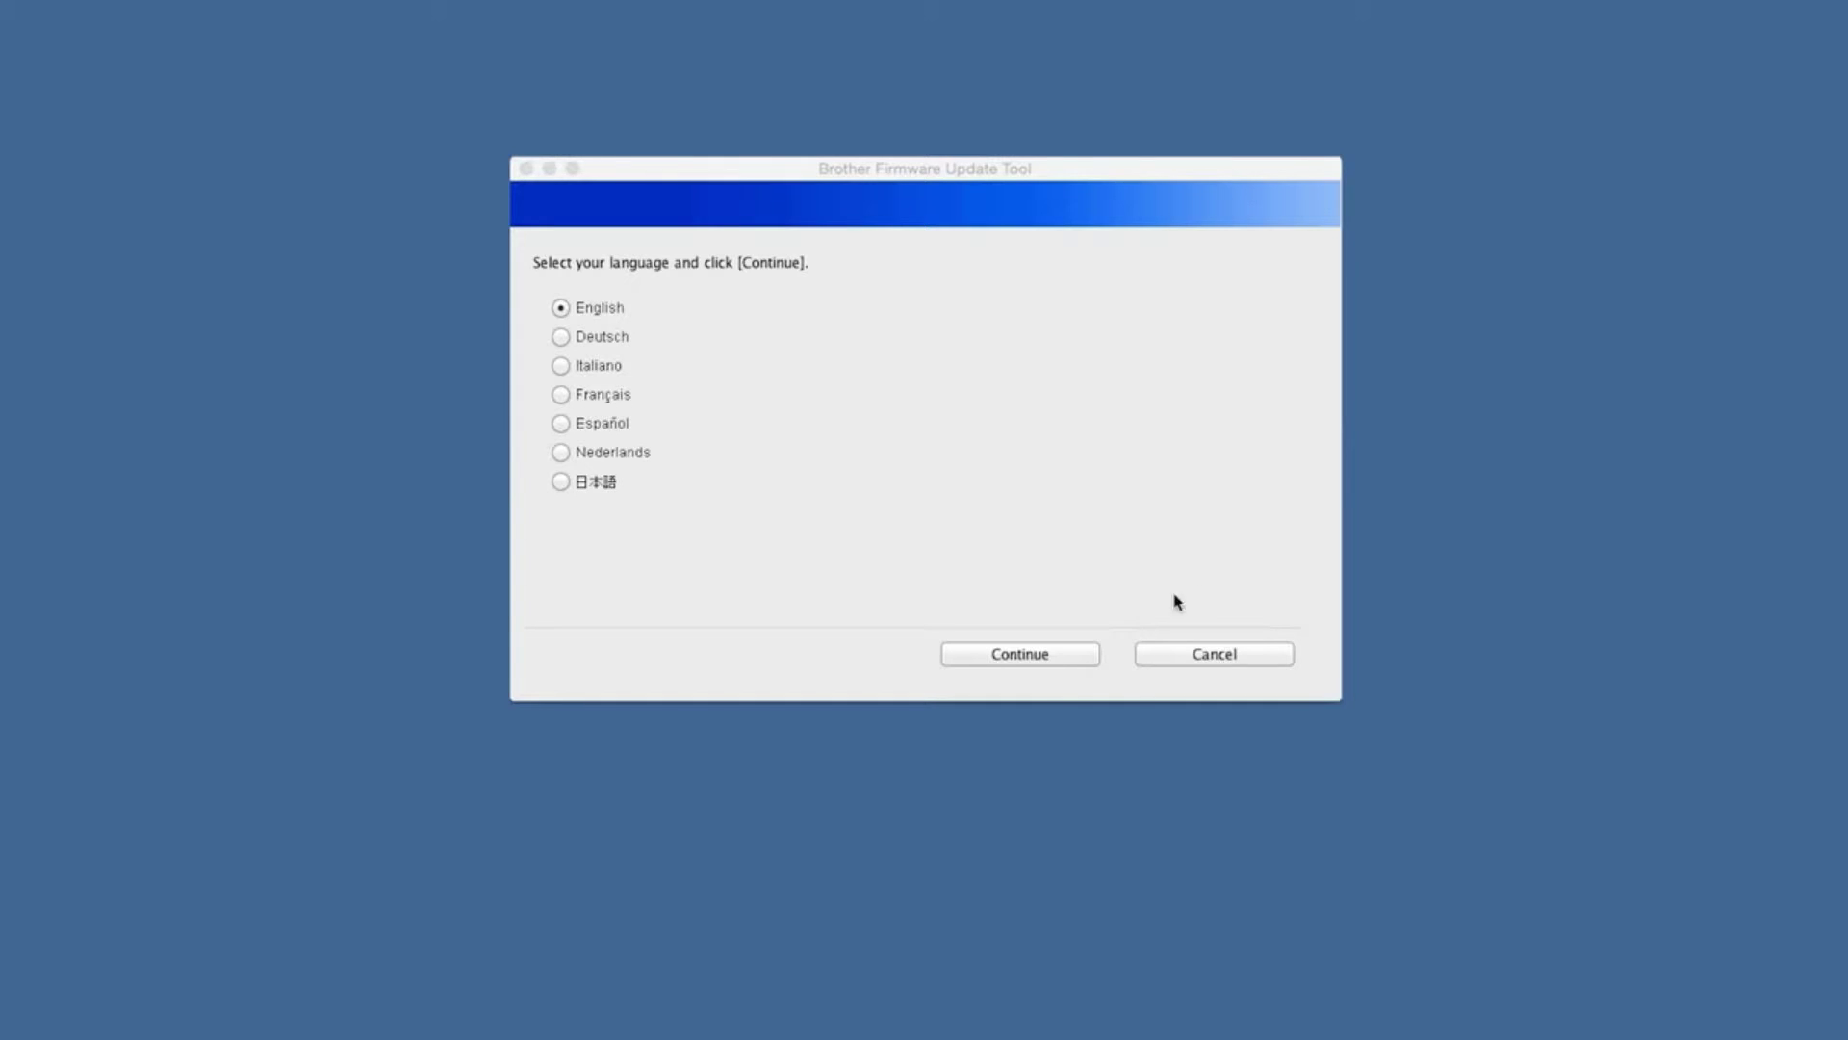
Choose English and a direct internet connection, then start updating the ticked MFC-J485DW
{"action": "left_click", "coordinate": [1082, 659]}
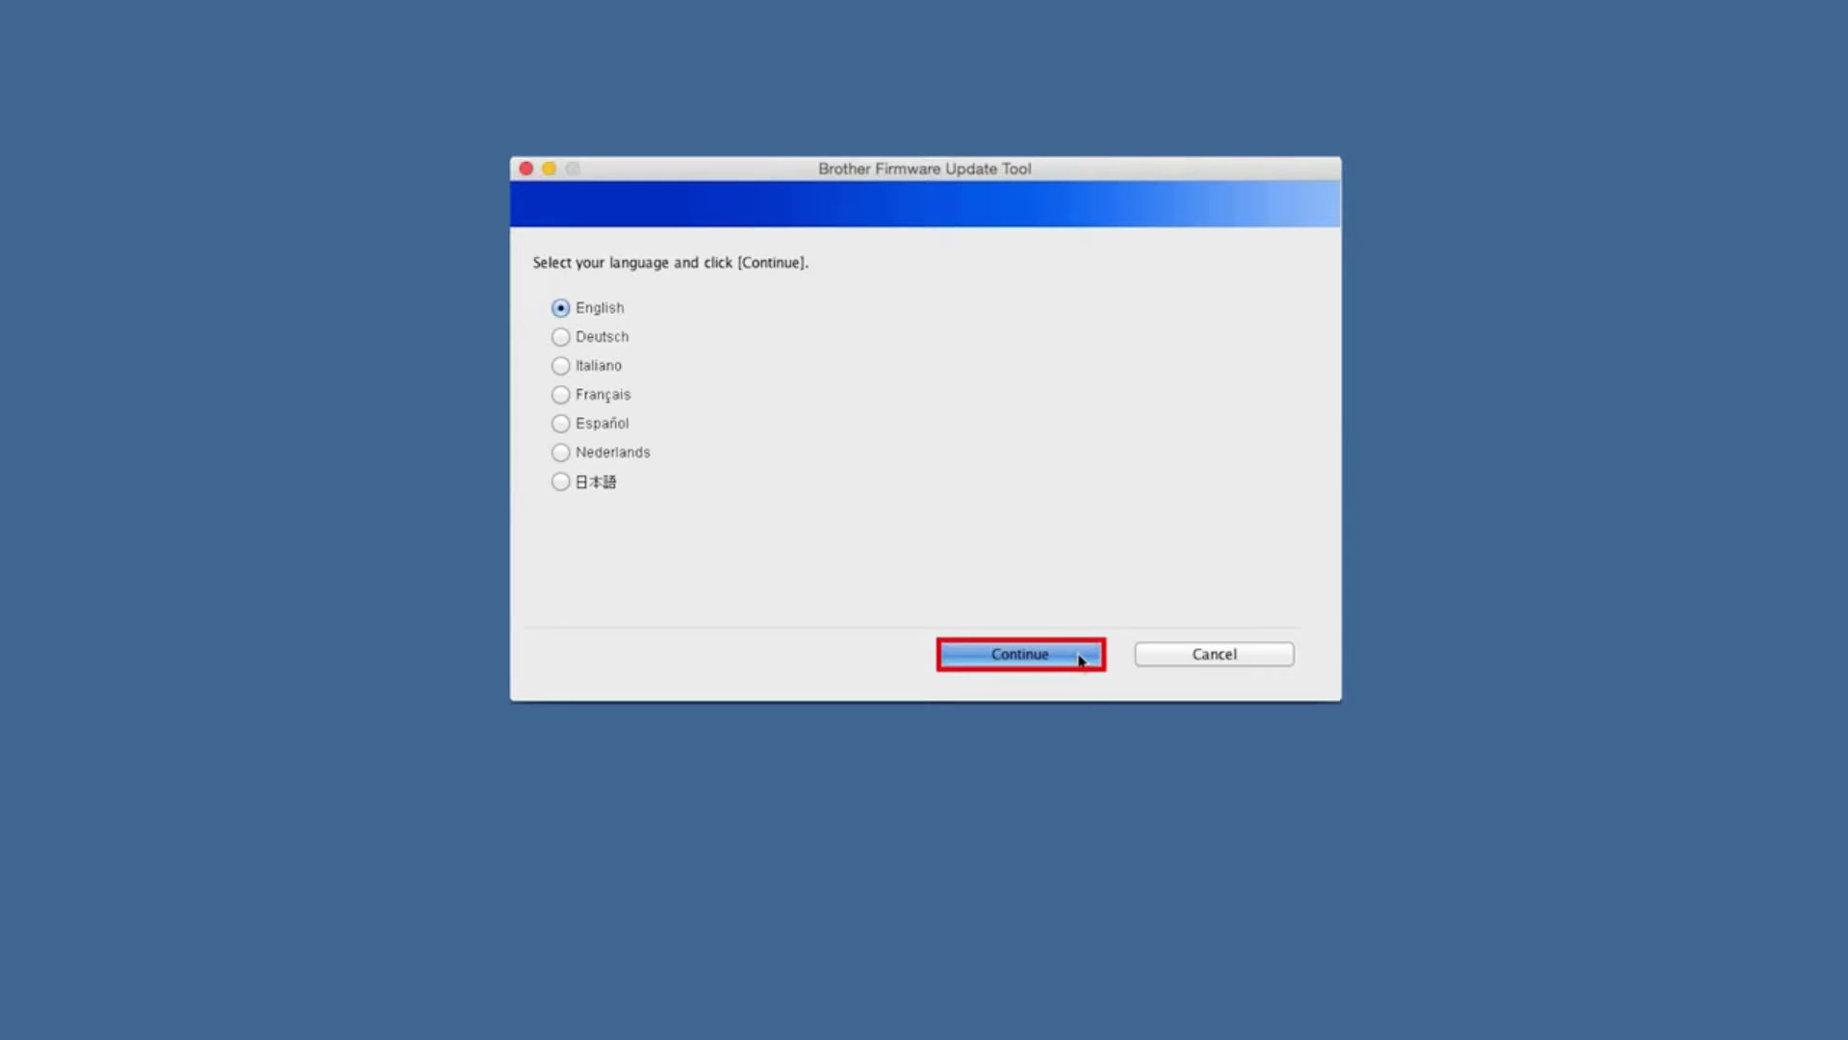
{"action": "left_click", "coordinate": [1082, 659]}
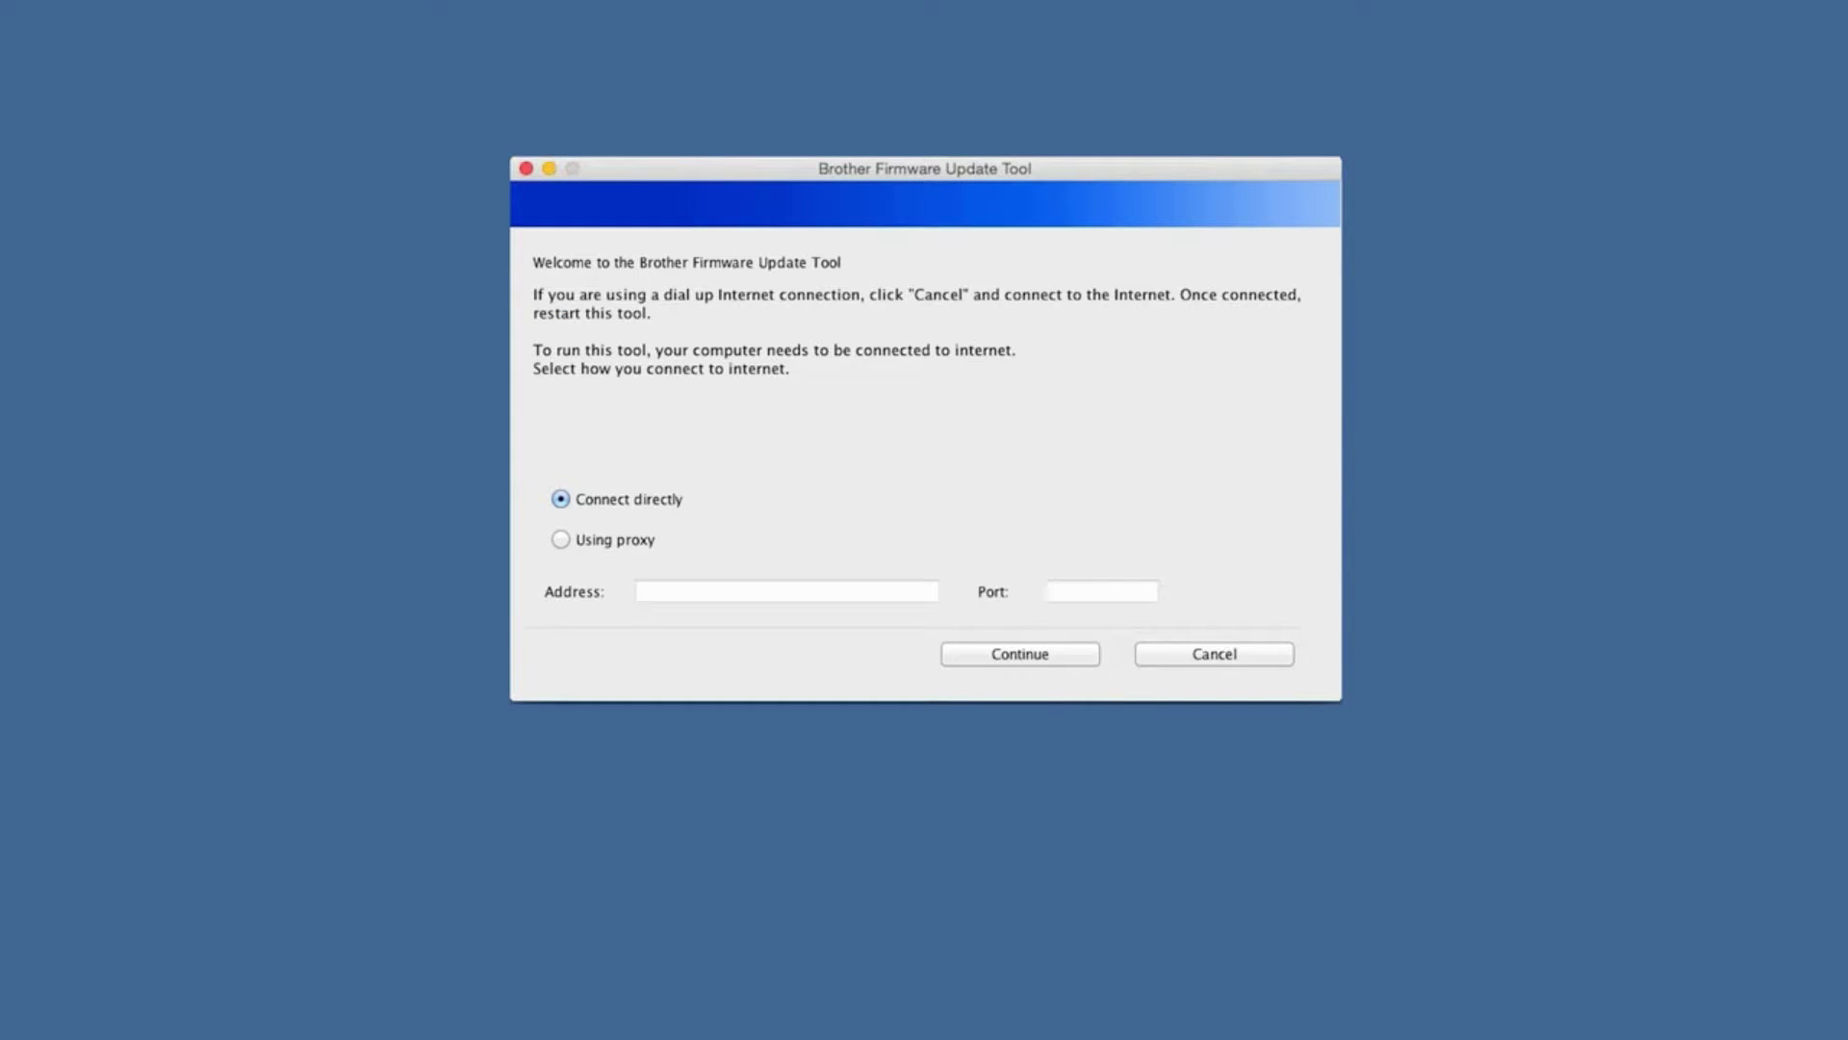
{"action": "left_click", "coordinate": [1080, 660]}
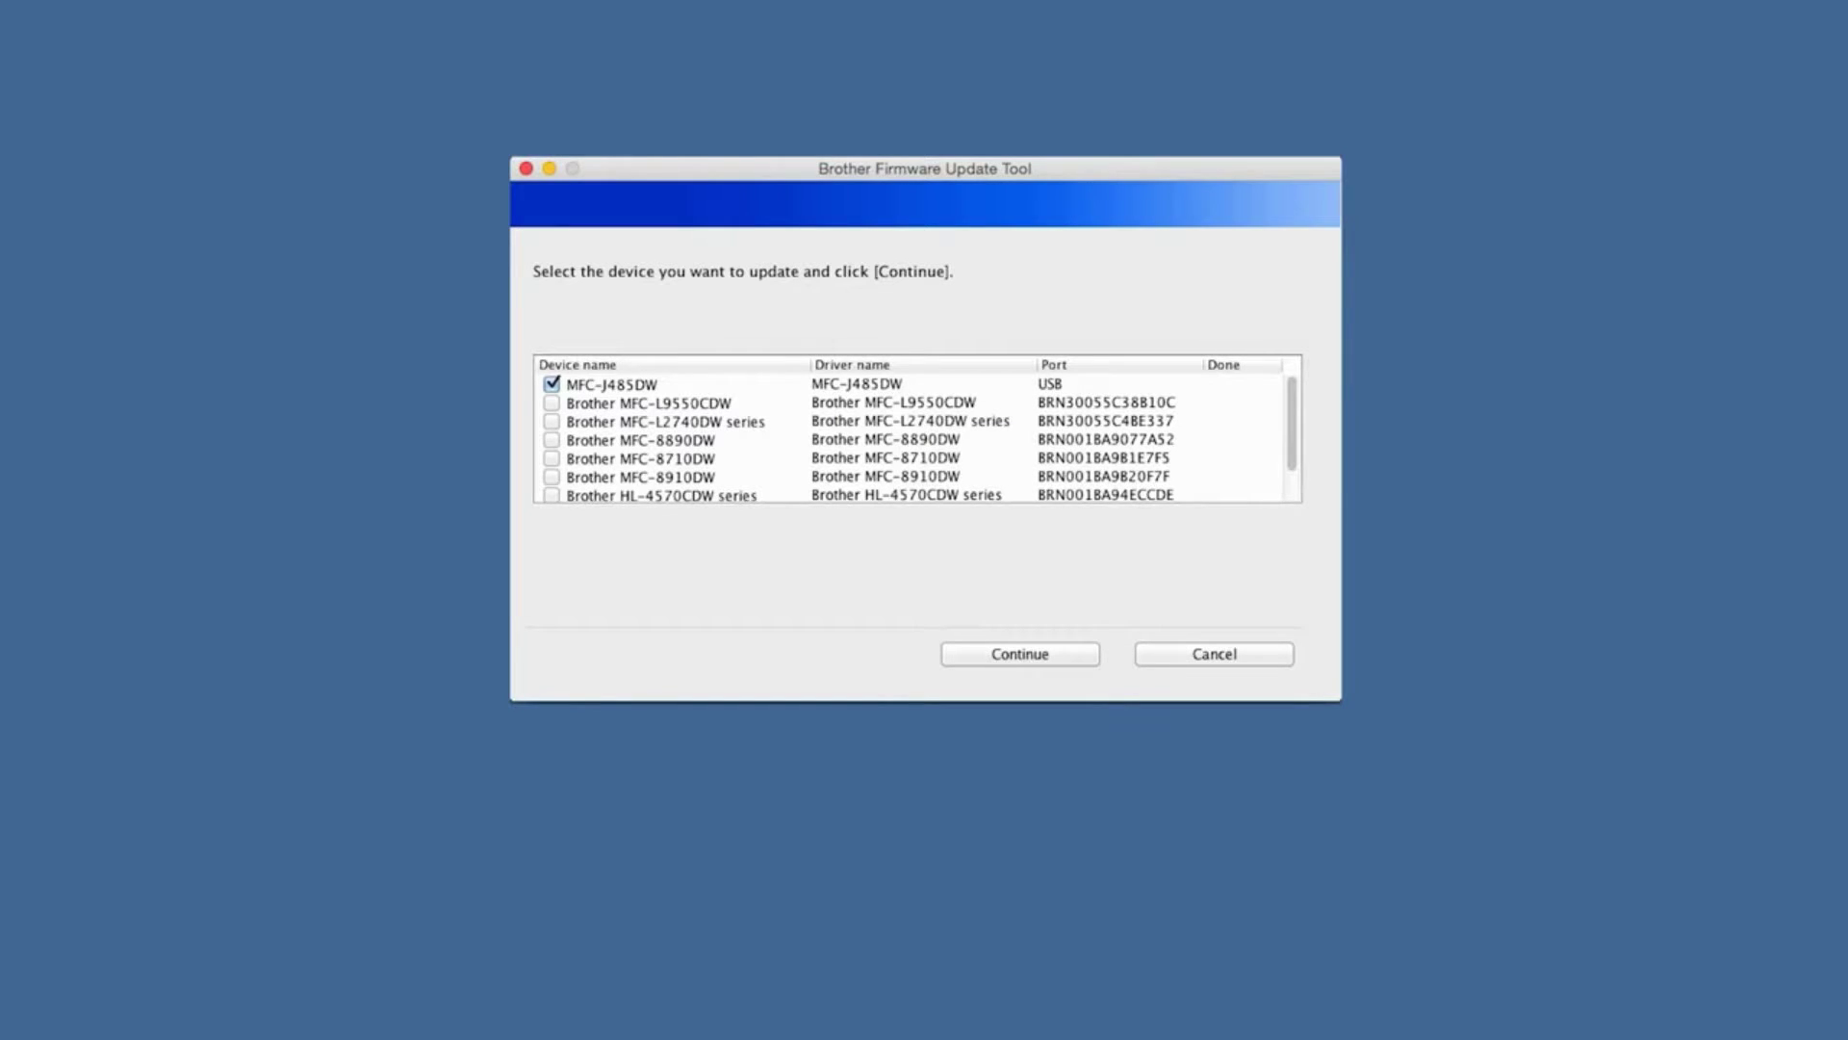
{"action": "left_click", "coordinate": [1071, 655]}
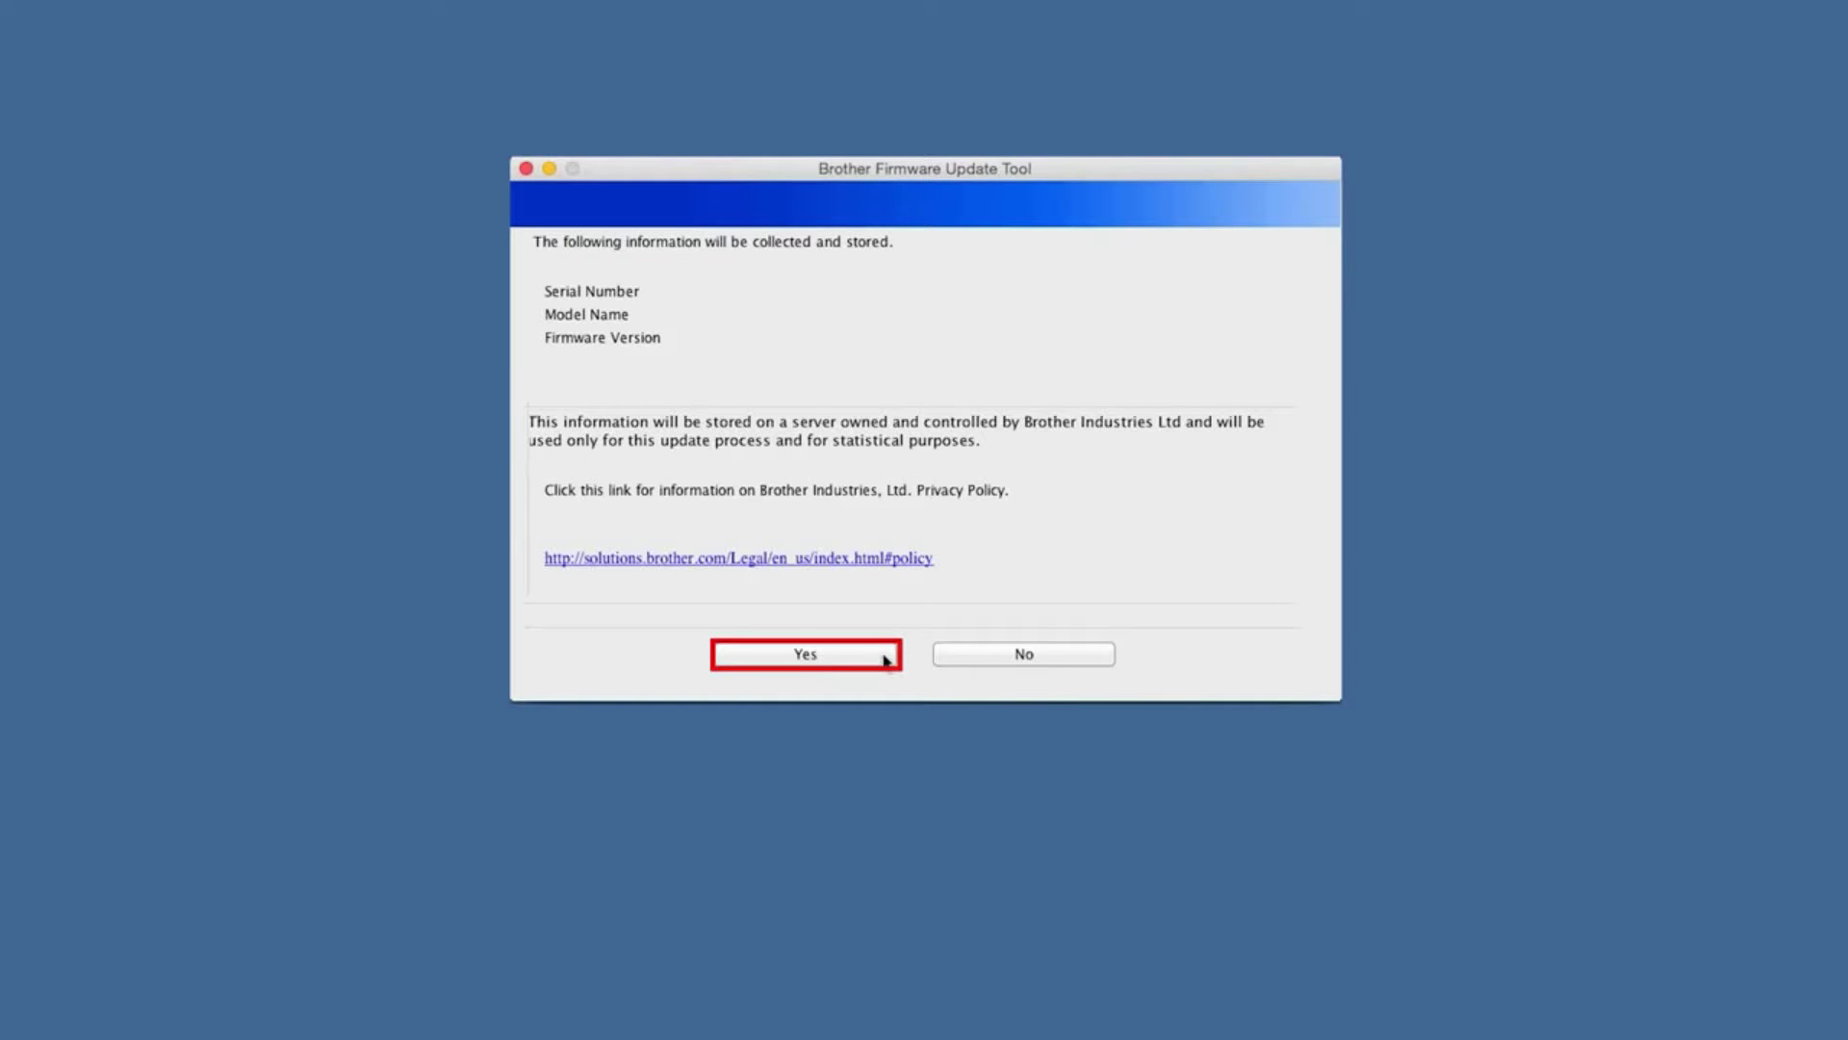
{"action": "left_click", "coordinate": [885, 660]}
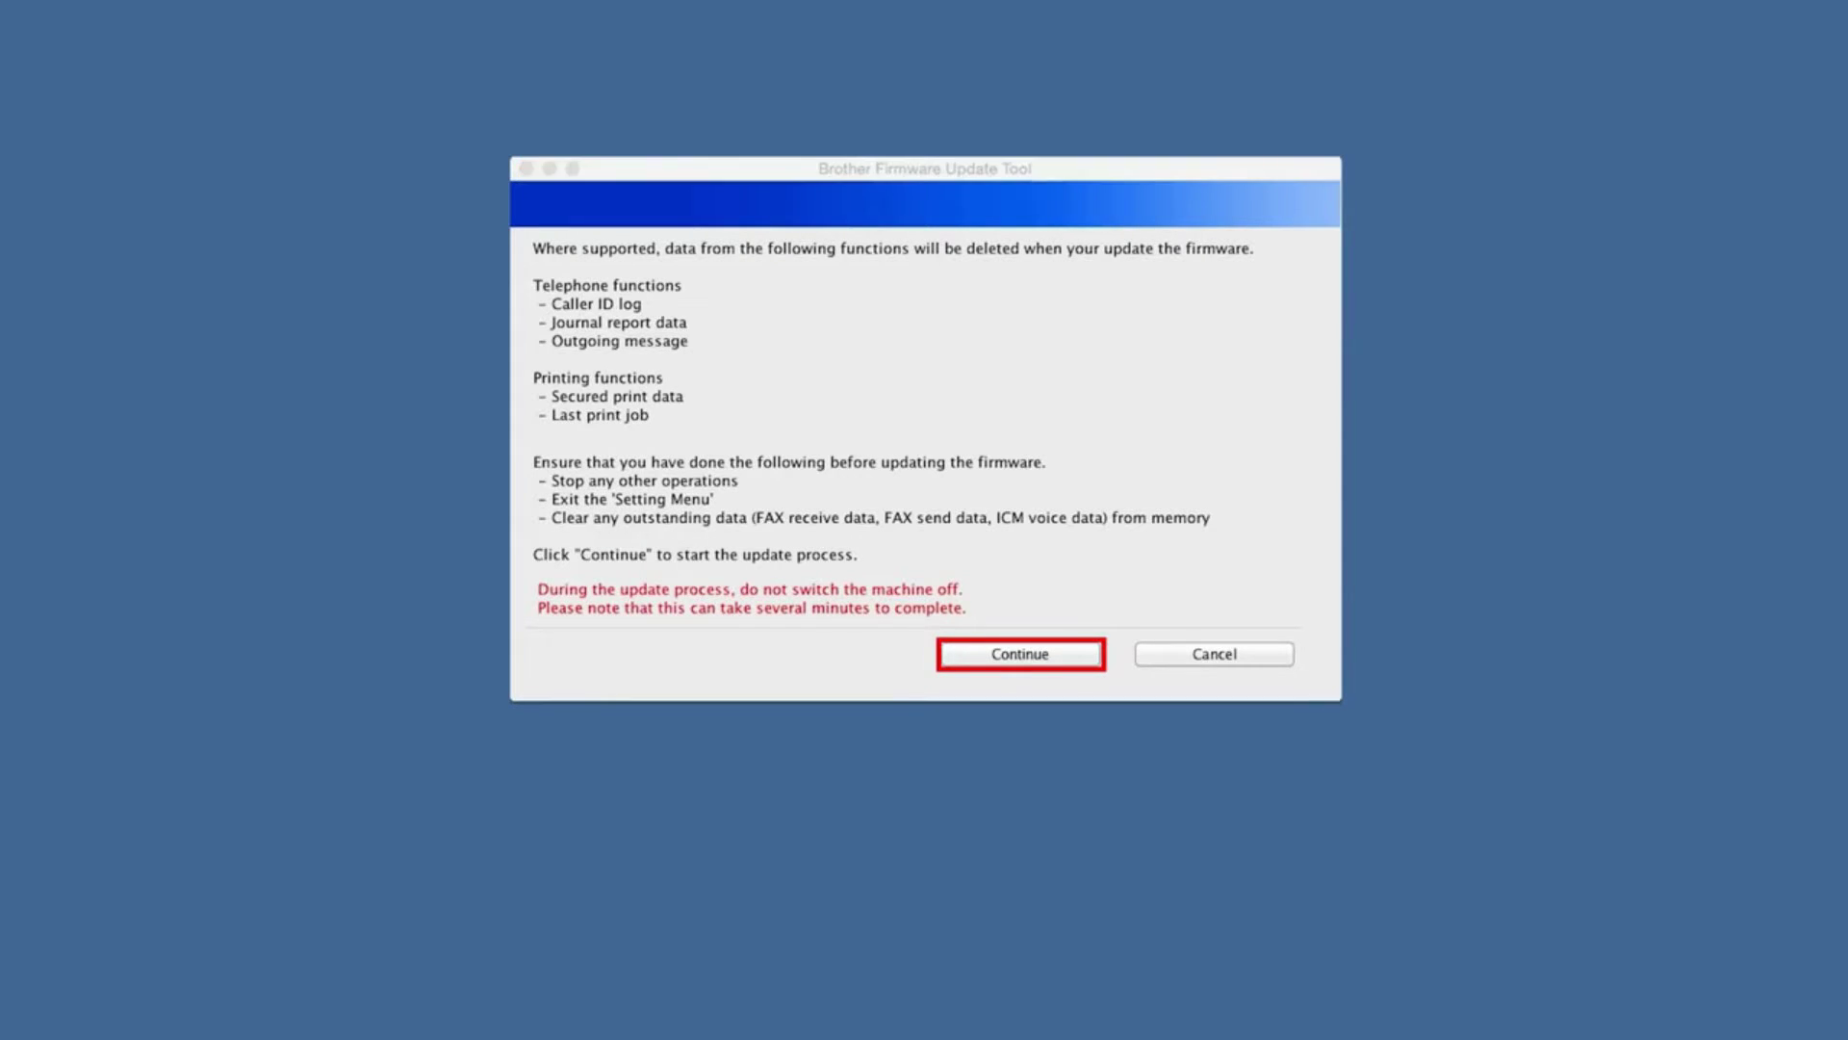
{"action": "left_click", "coordinate": [1071, 654]}
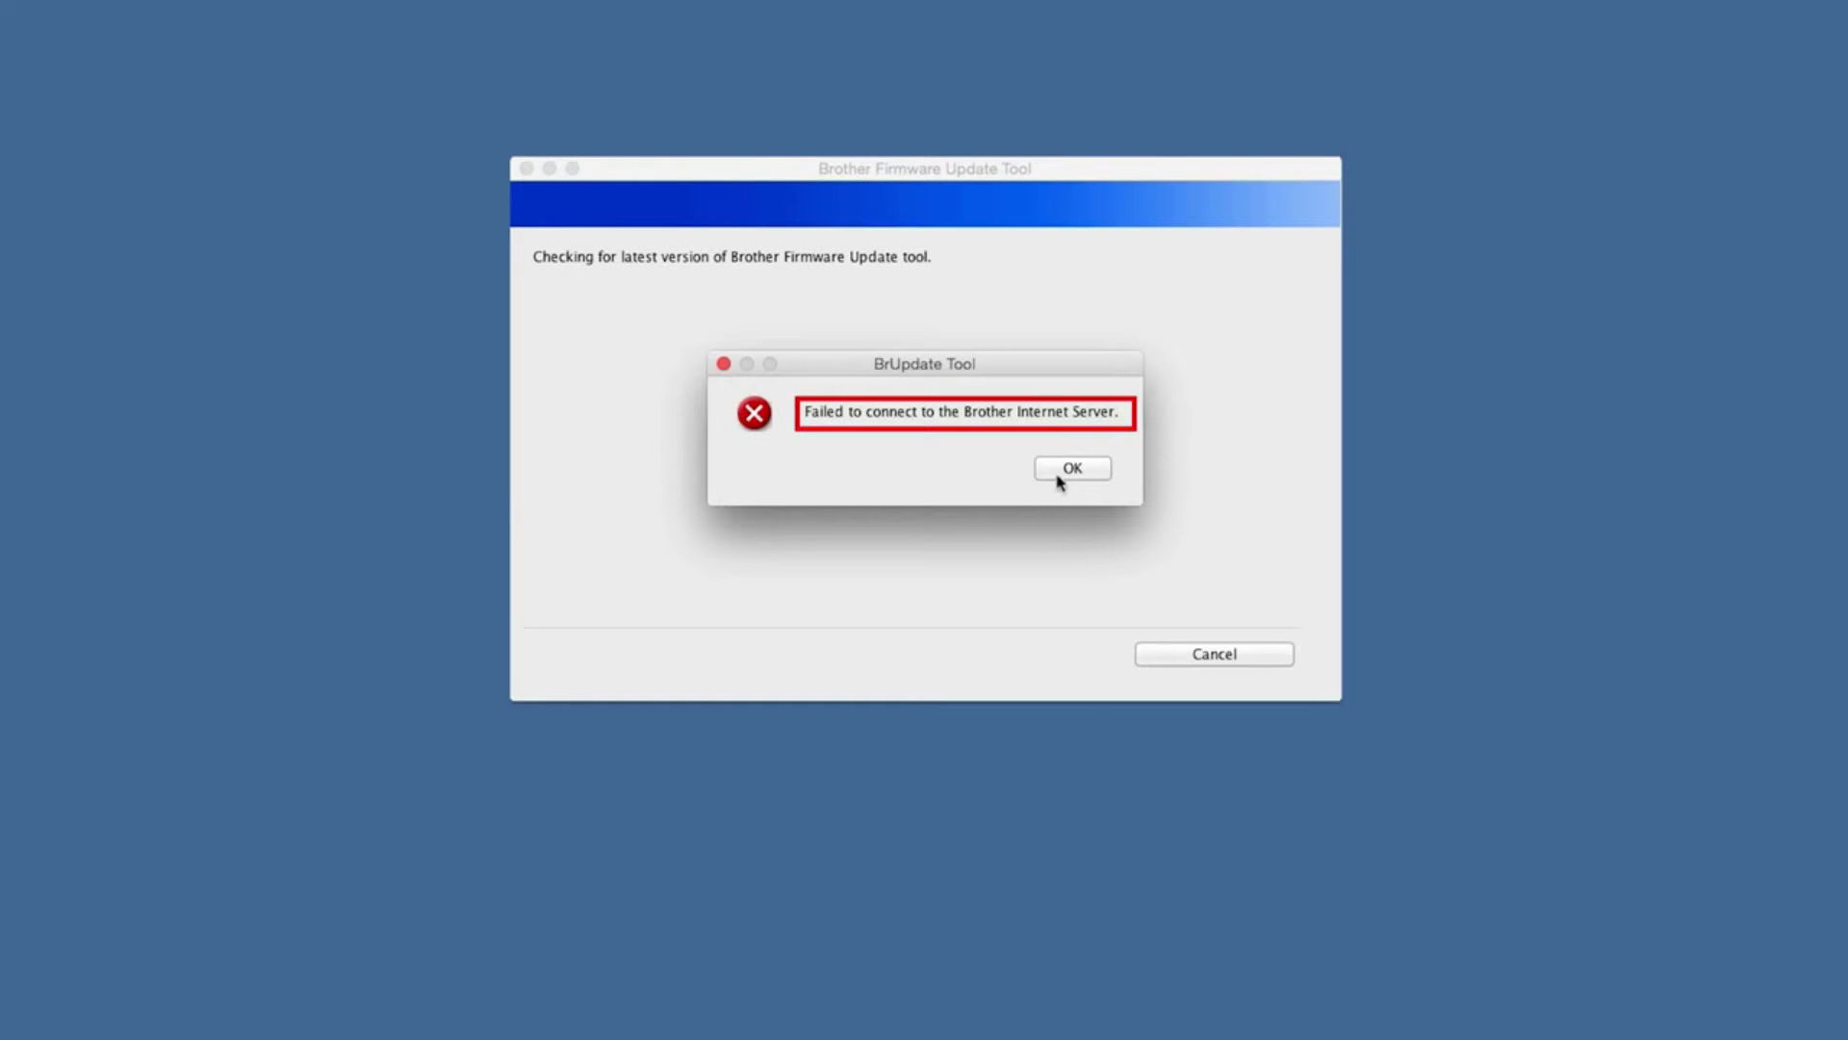
Dismiss the 'Failed to connect to the Brother Internet Server' alert and let the update reach 100%
{"action": "left_click", "coordinate": [1095, 471]}
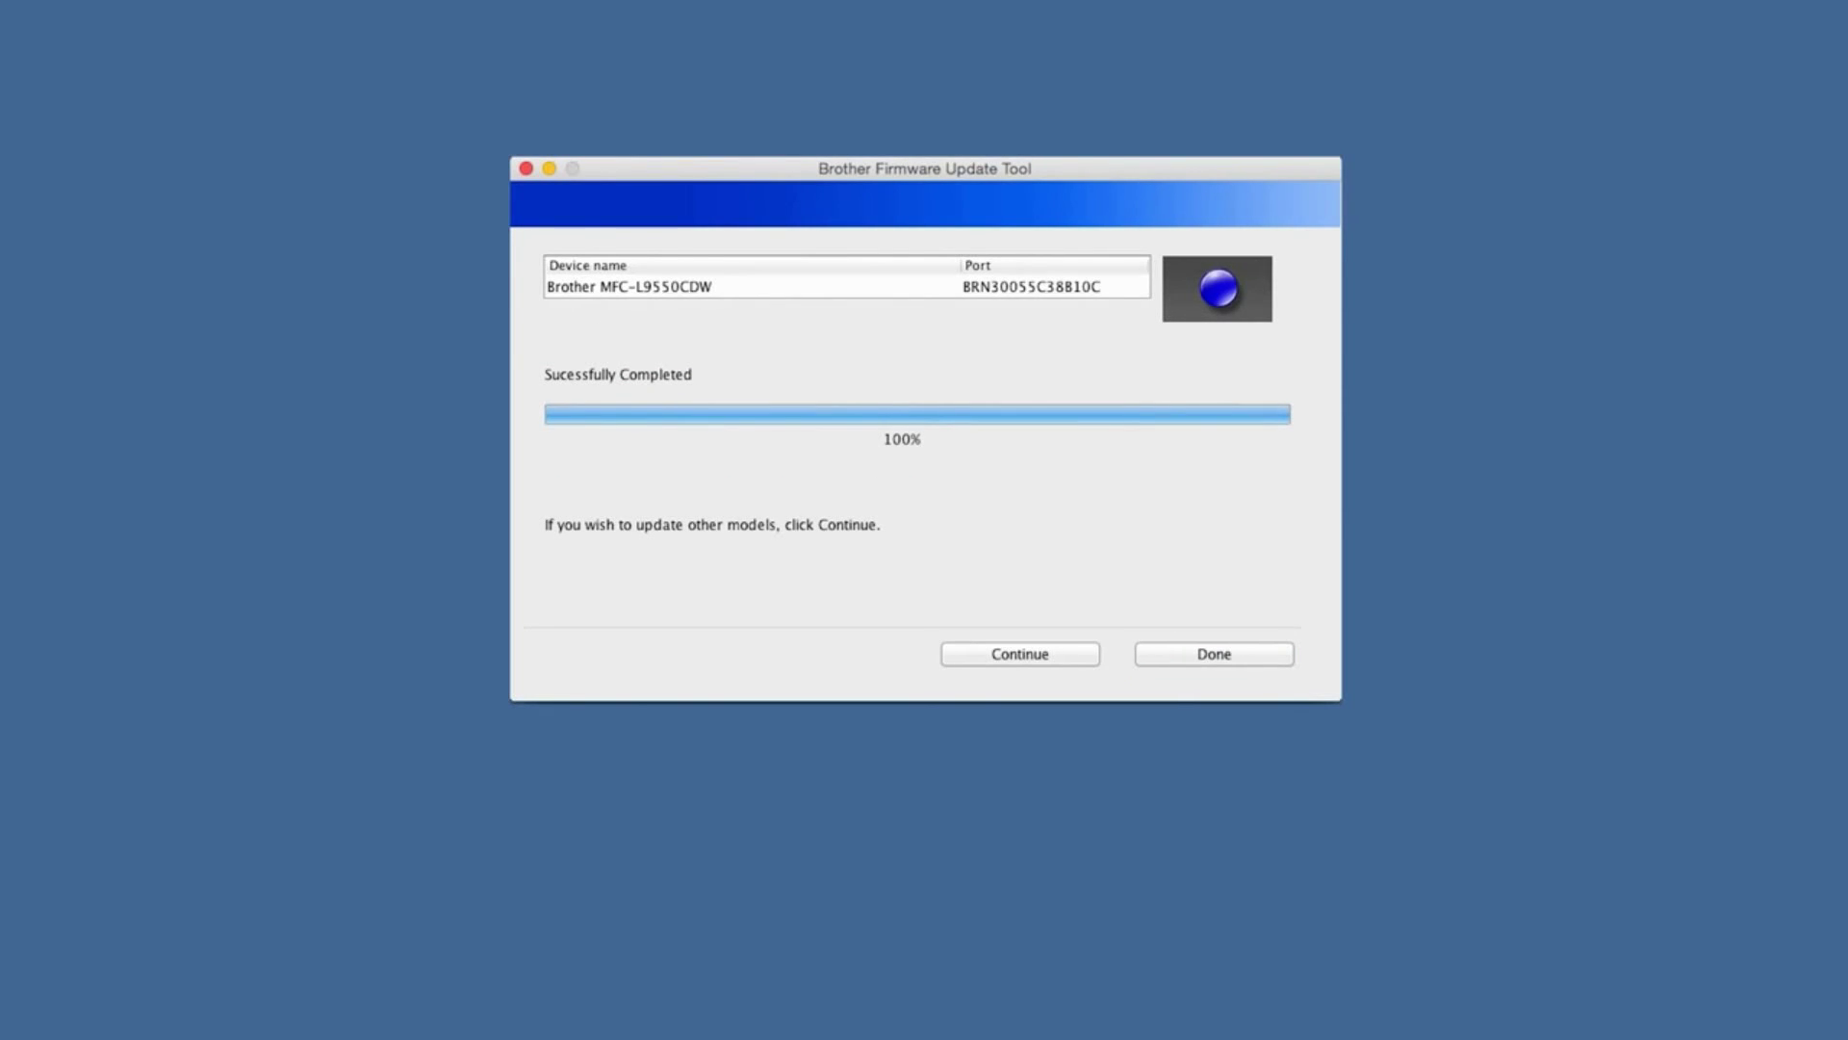
Acknowledge the 100% Successfully Completed screen with Done
{"action": "left_click", "coordinate": [1274, 660]}
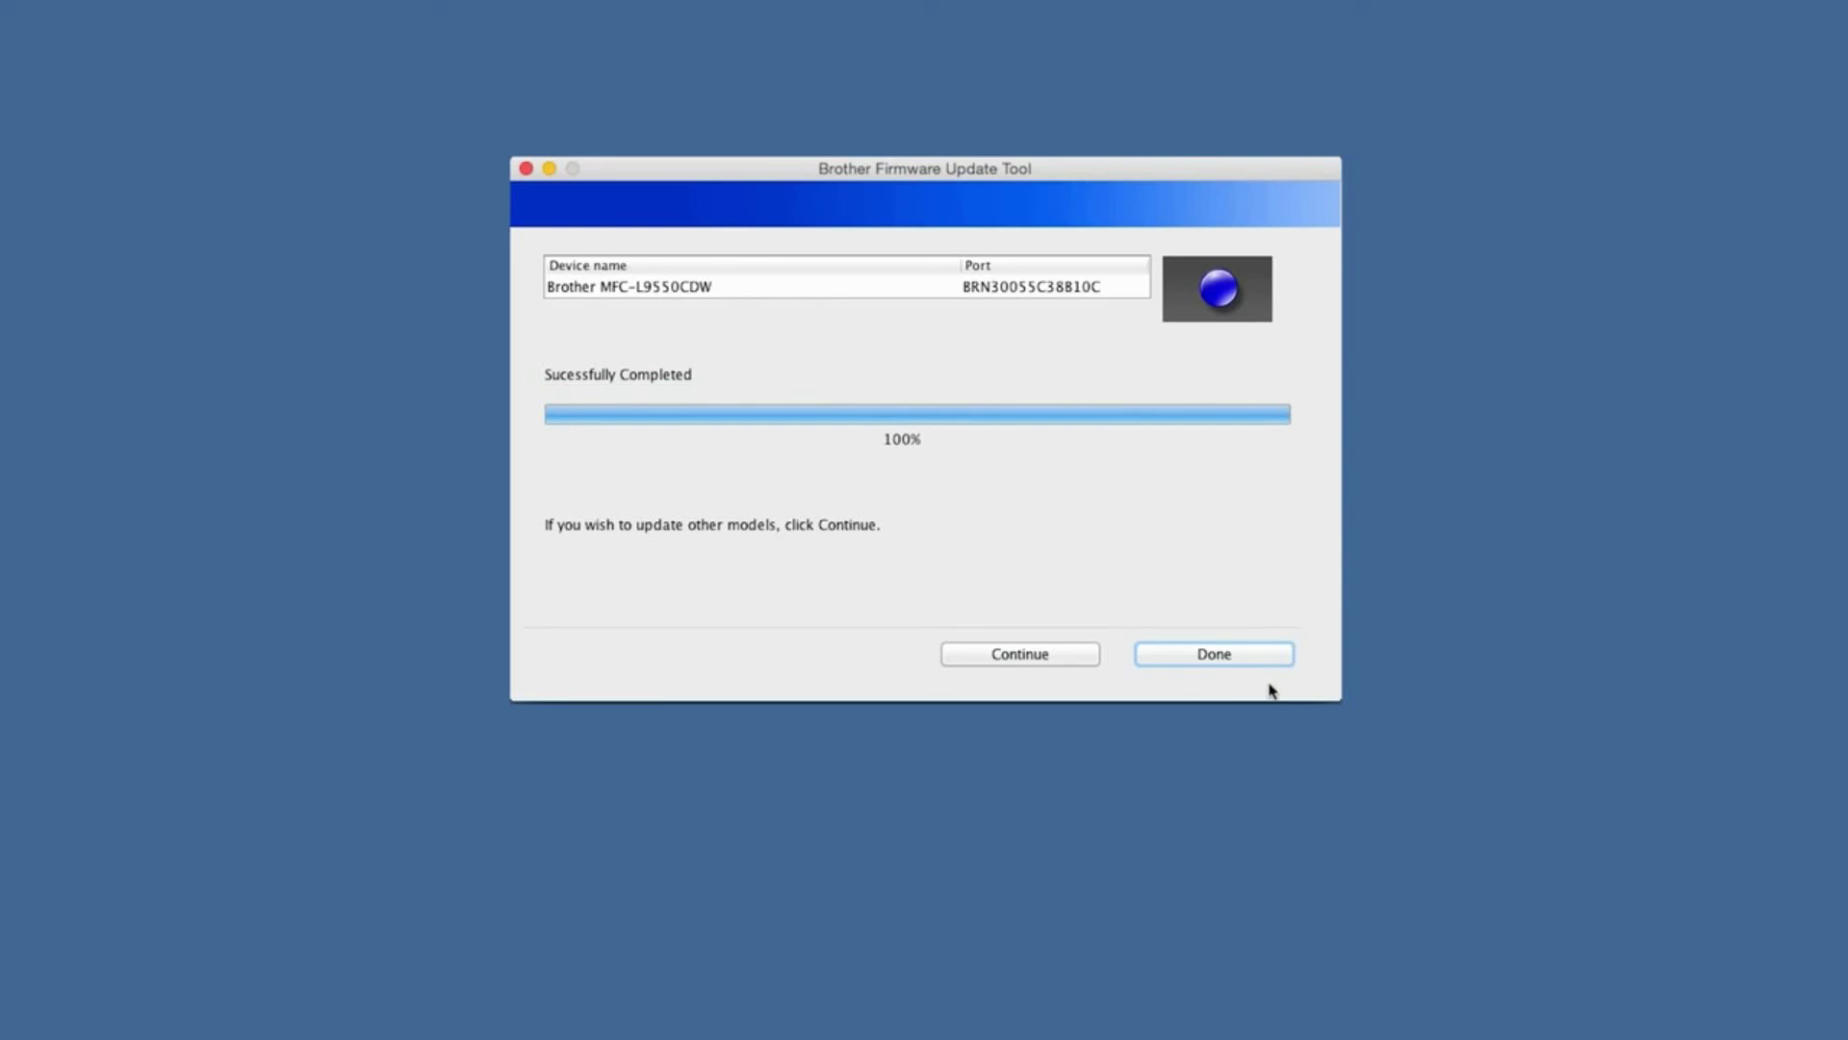